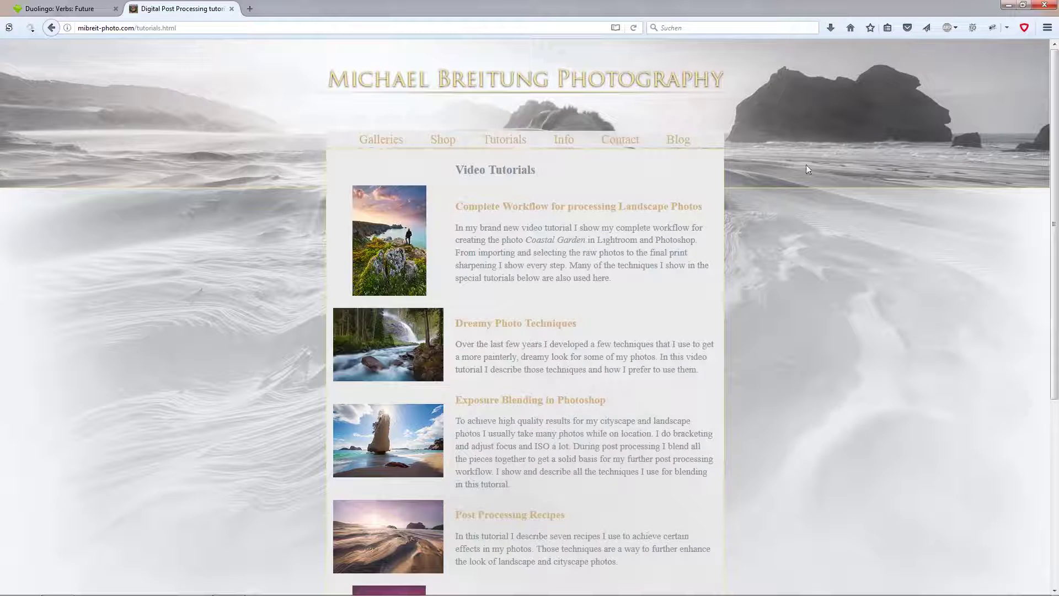
Open the 'Exposure Blending in Photoshop' video tutorial from the site's tutorial list.
scroll(620, 301, down, 3)
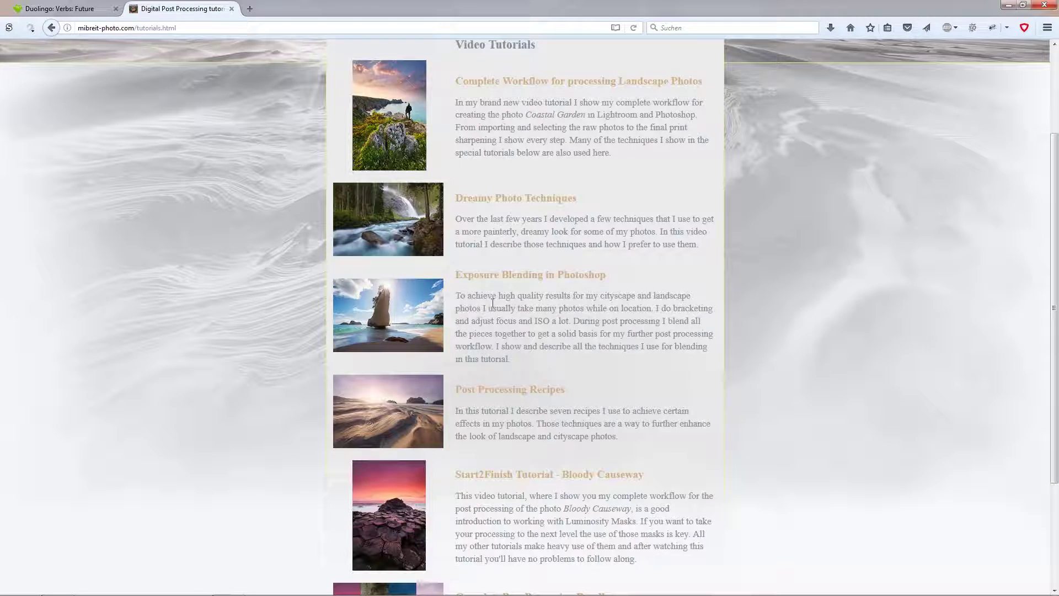
click(504, 276)
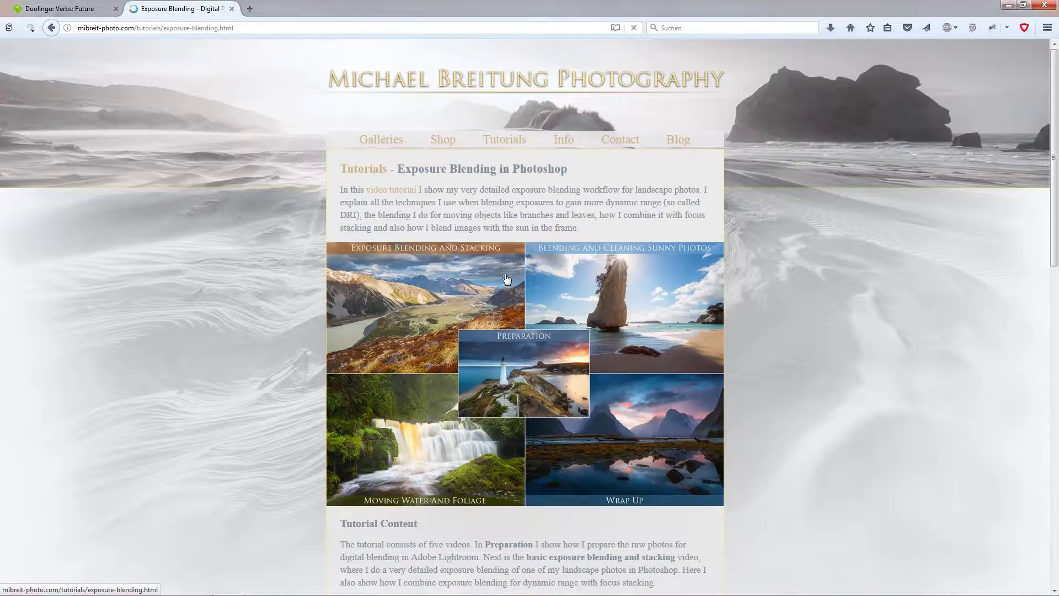
scroll(1052, 231, down, 2)
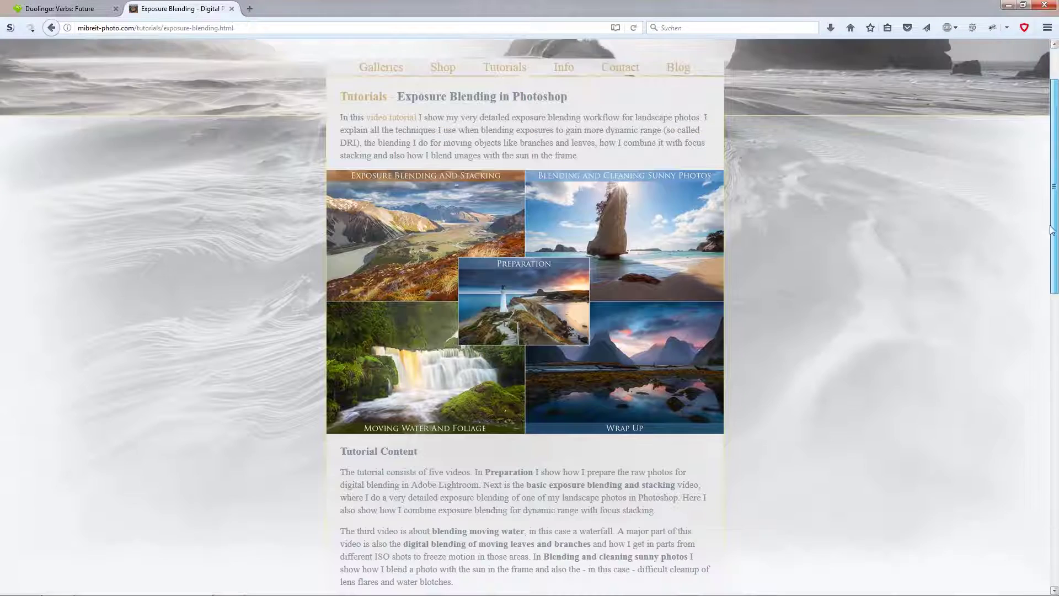
scroll(1051, 231, down, 2)
scroll(743, 228, up, 4)
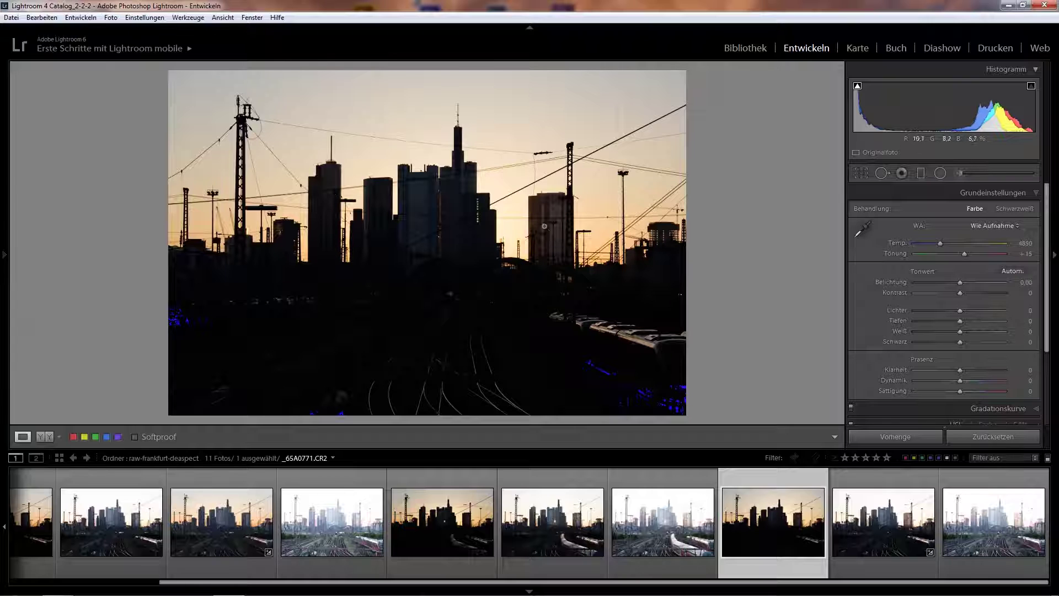
click(878, 481)
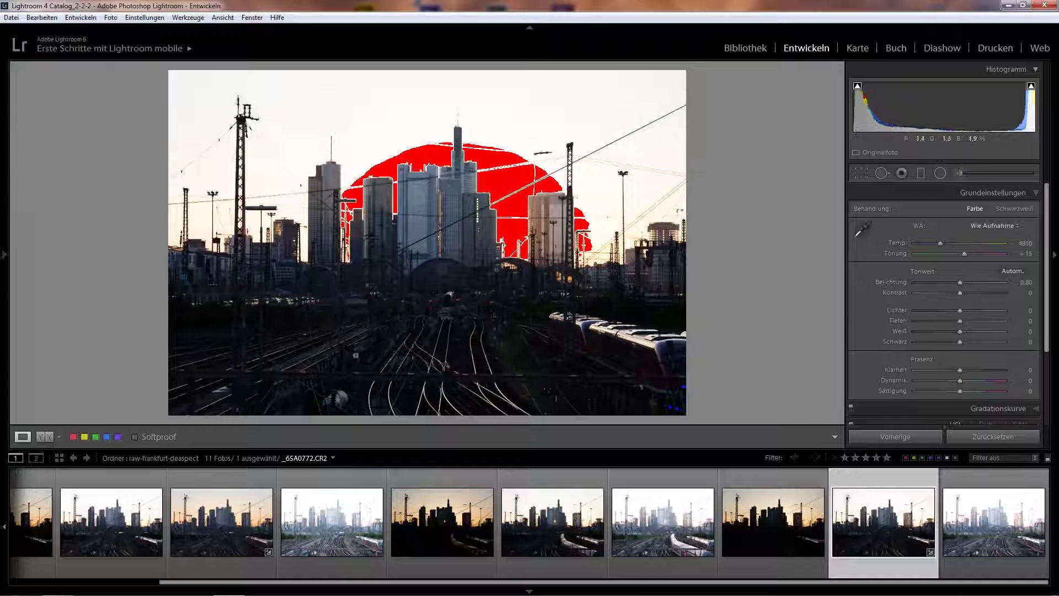
click(999, 476)
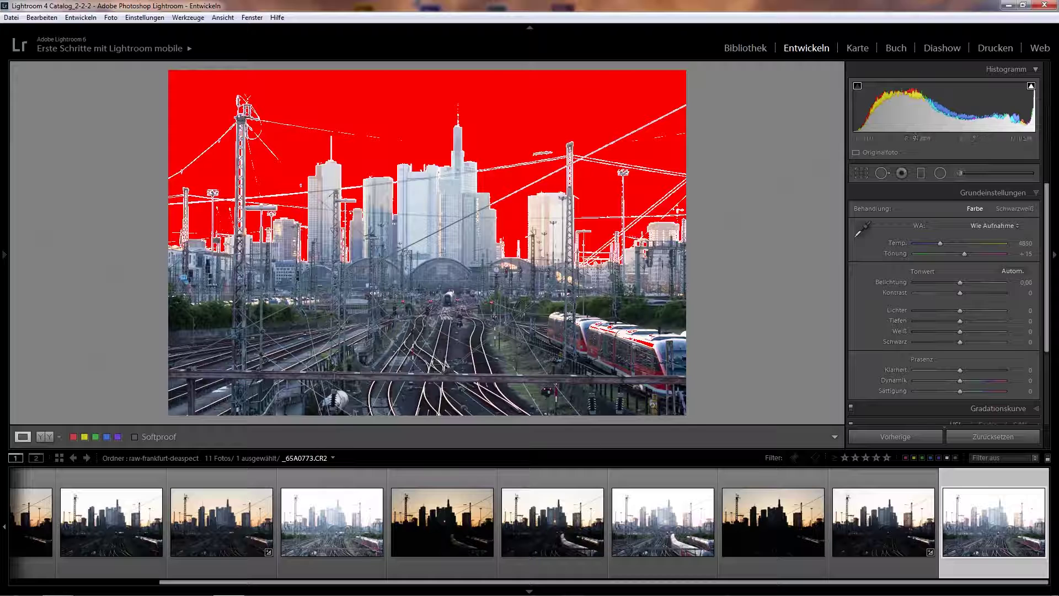
click(861, 479)
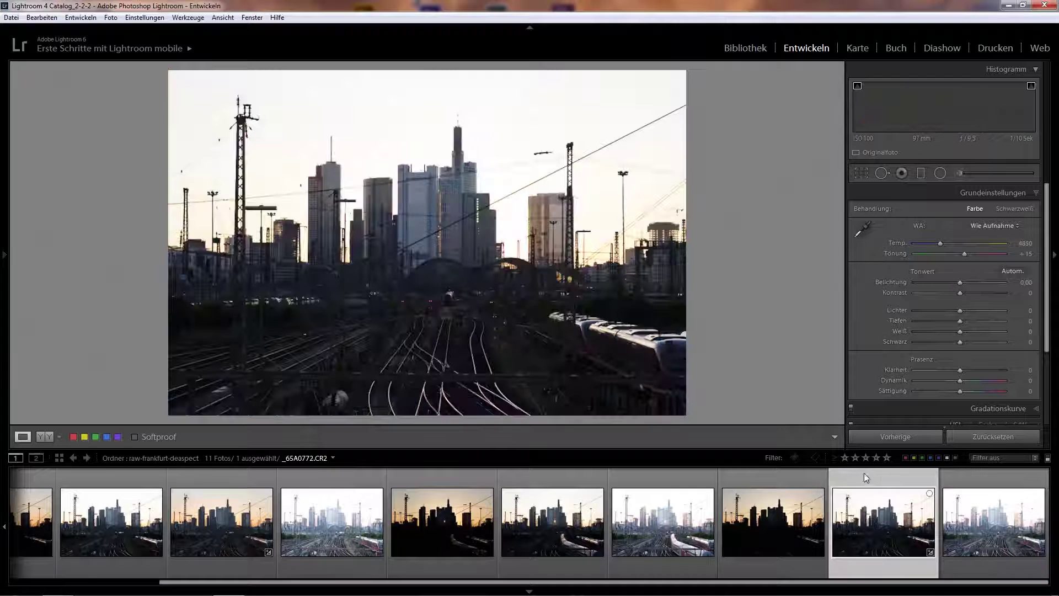
click(776, 474)
click(969, 477)
click(879, 475)
click(772, 476)
click(882, 475)
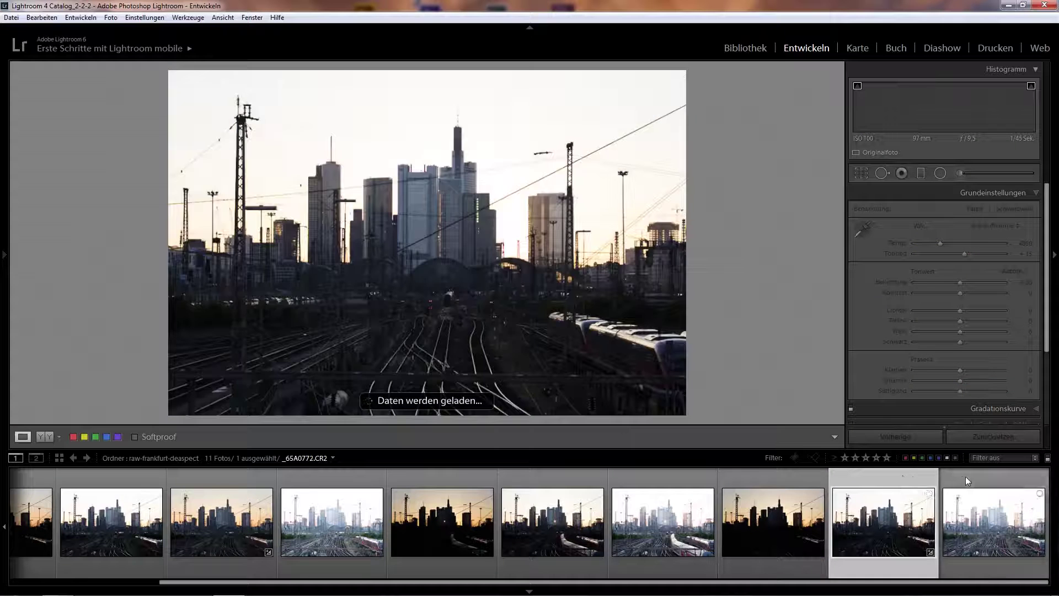
click(965, 474)
click(875, 475)
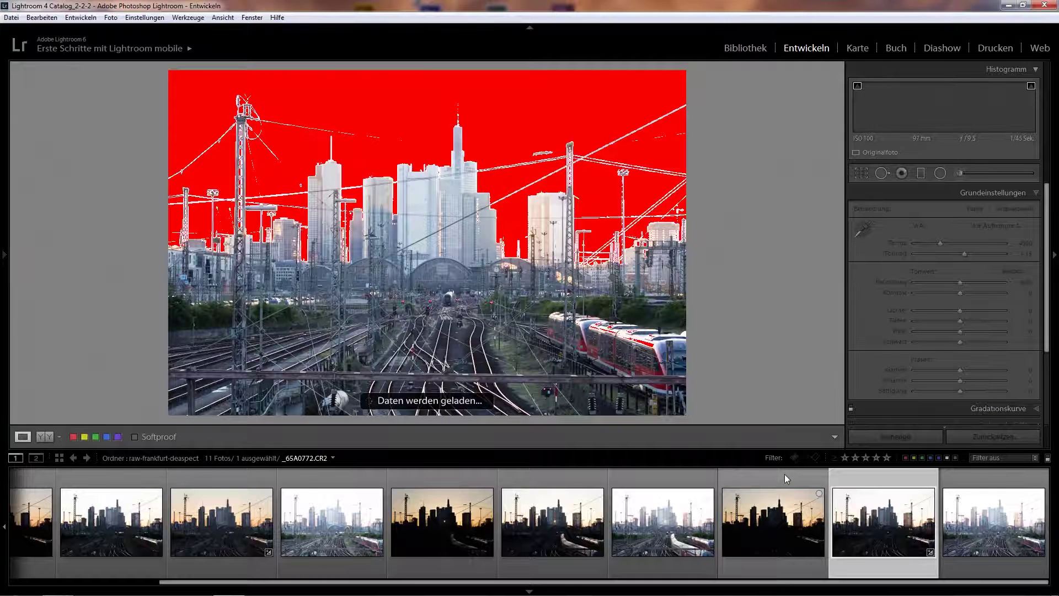
click(783, 475)
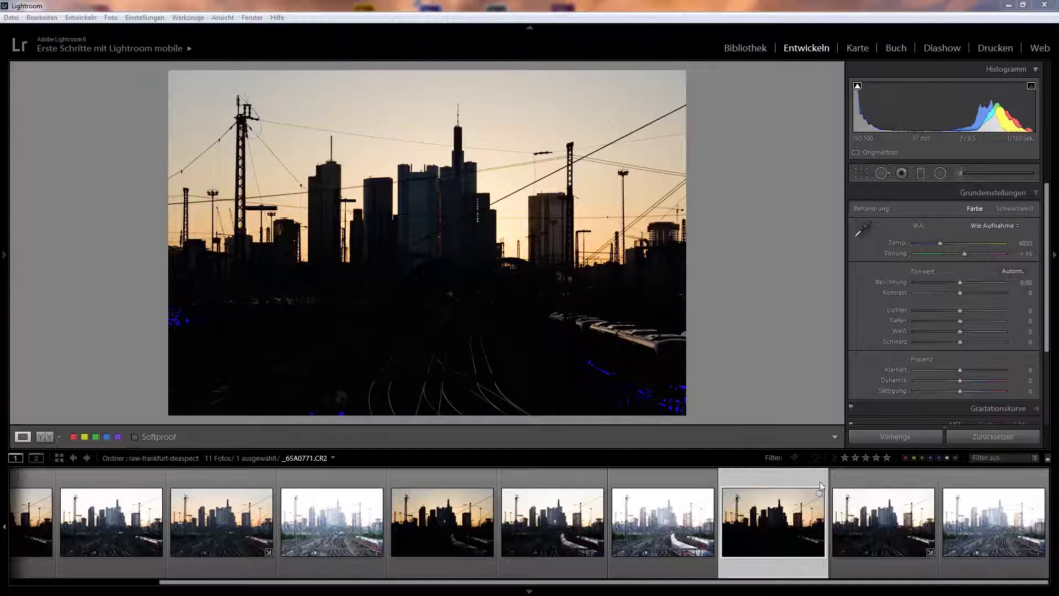
Select all three bracketed skyline exposures and choose Foto > Zusammenfügen von Fotos > HDR.
shift+click(973, 481)
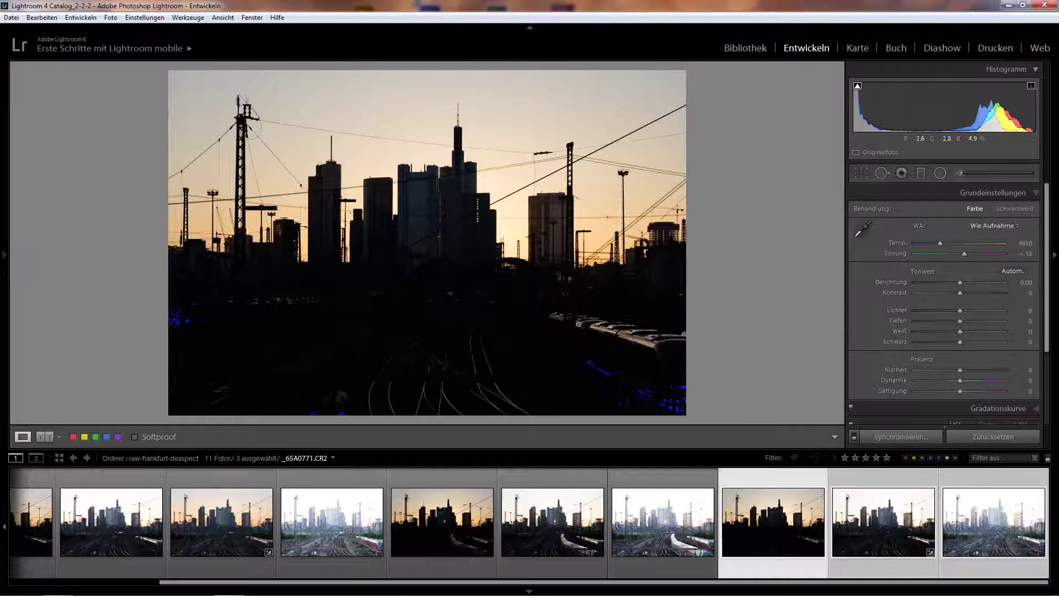
click(110, 17)
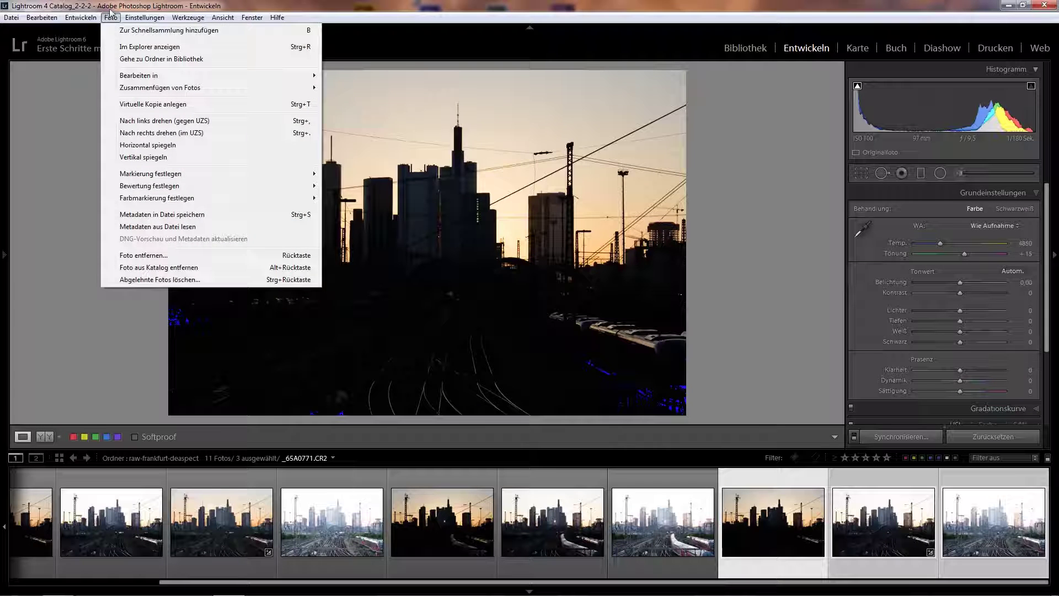
mouse_move(152, 91)
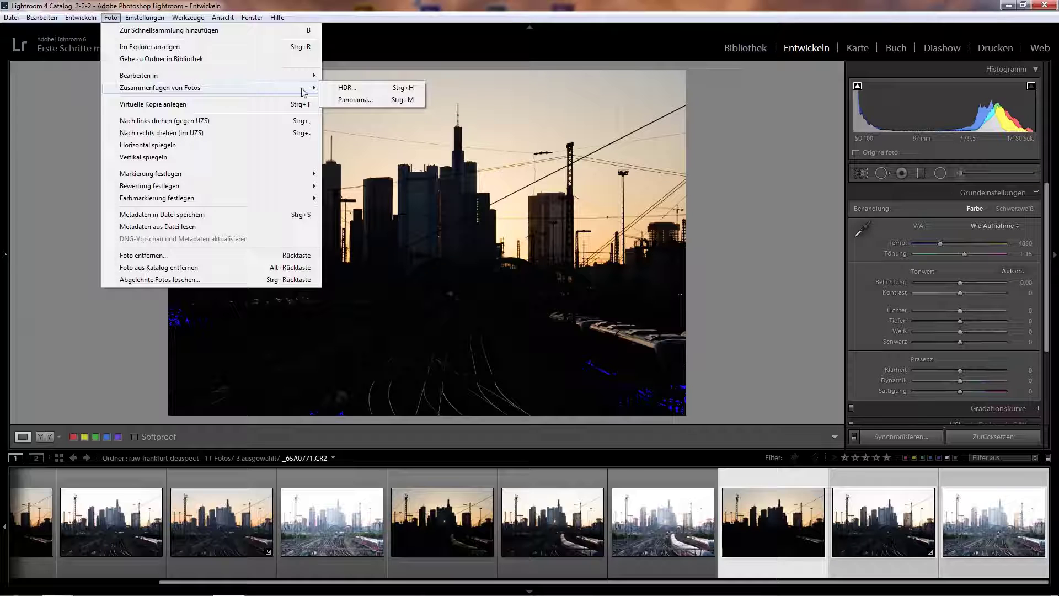
click(349, 89)
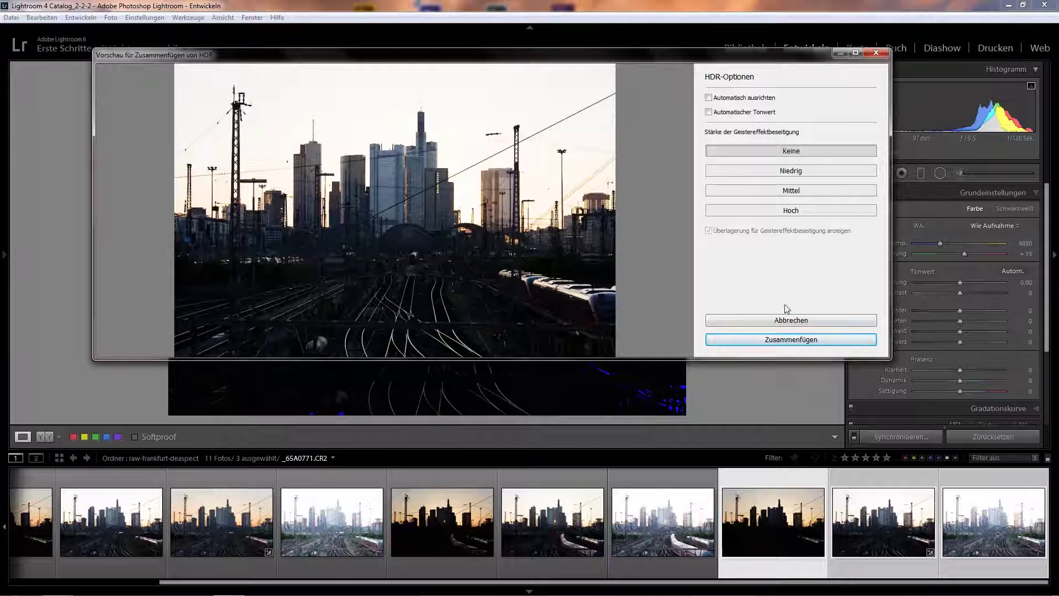
Merge the brackets into _65A0771-HDR.dng and open it in Develop.
click(792, 340)
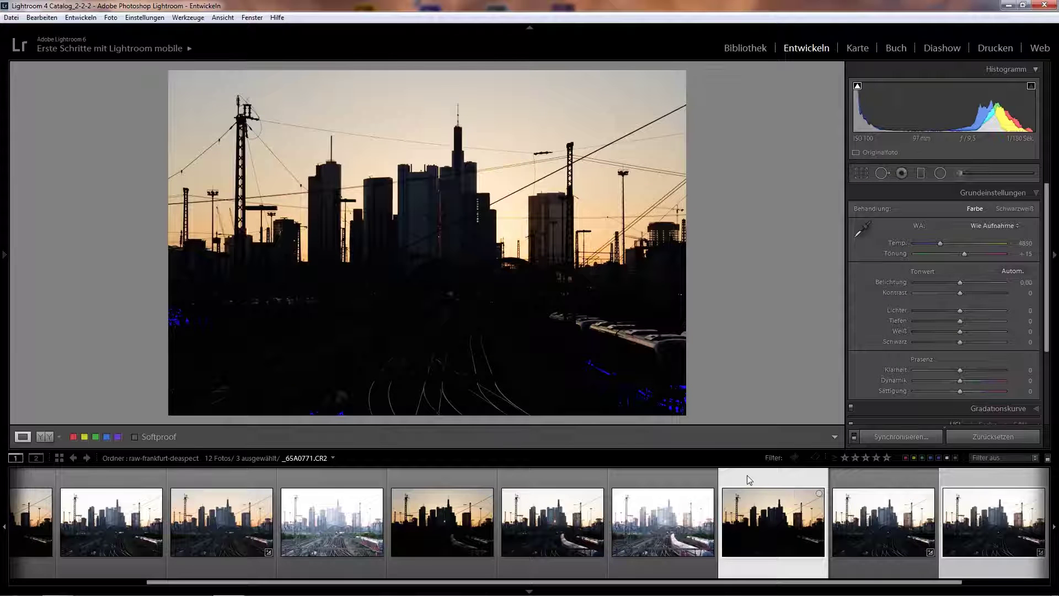
click(884, 478)
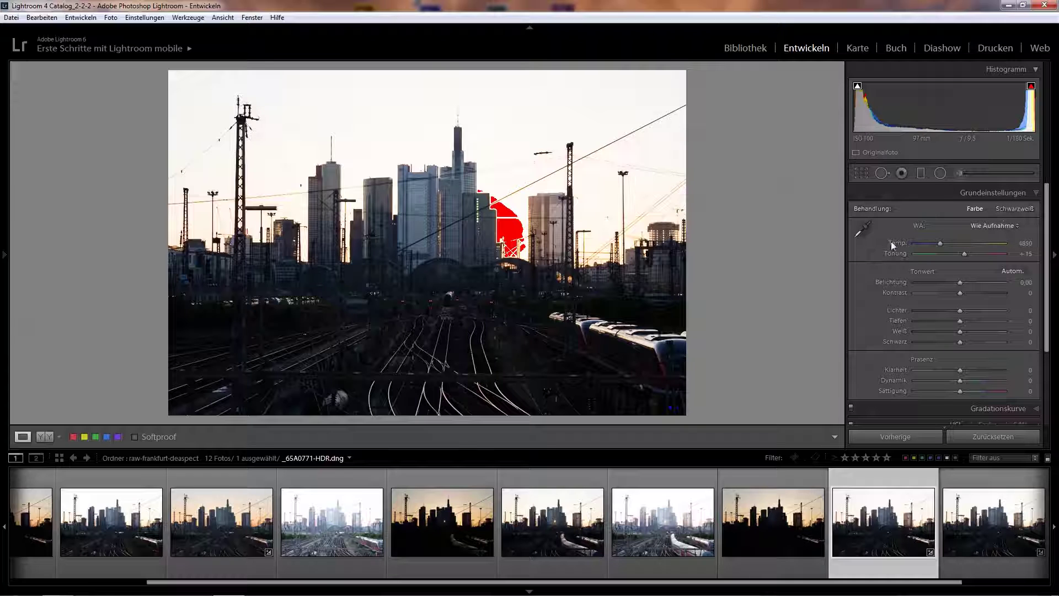
click(1034, 195)
click(1034, 195)
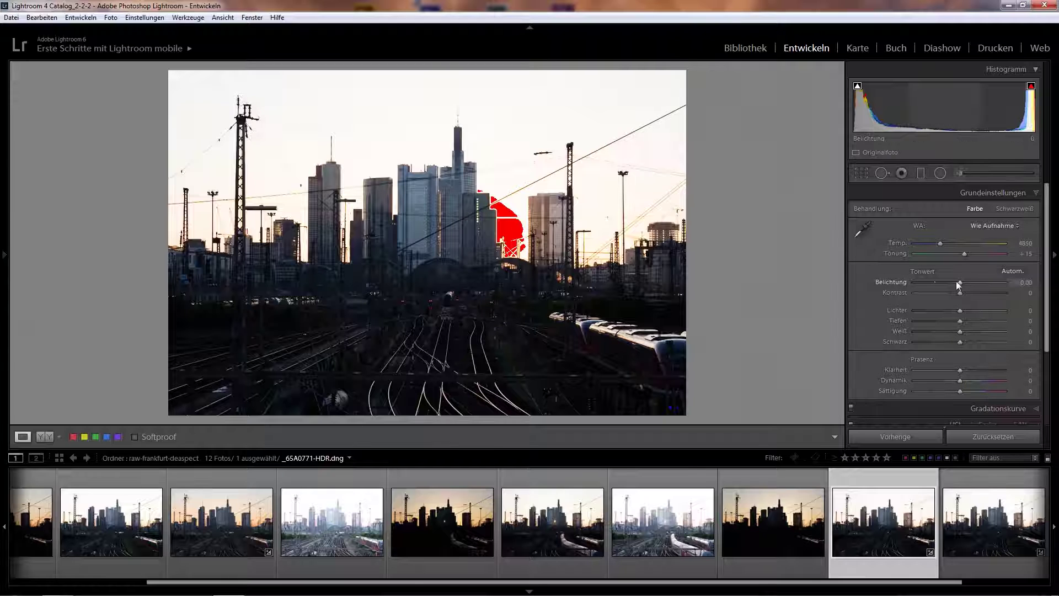
Lower Belichtung (Exposure) from 0.00 to −1.90 to recover the clipped sky.
drag(958, 283, 954, 284)
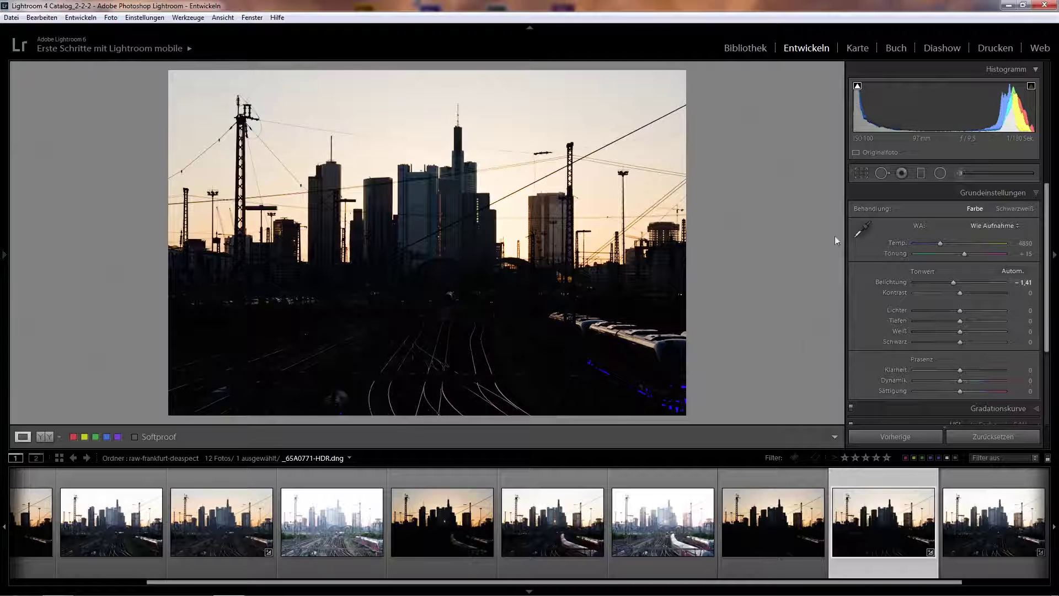
drag(954, 283, 951, 283)
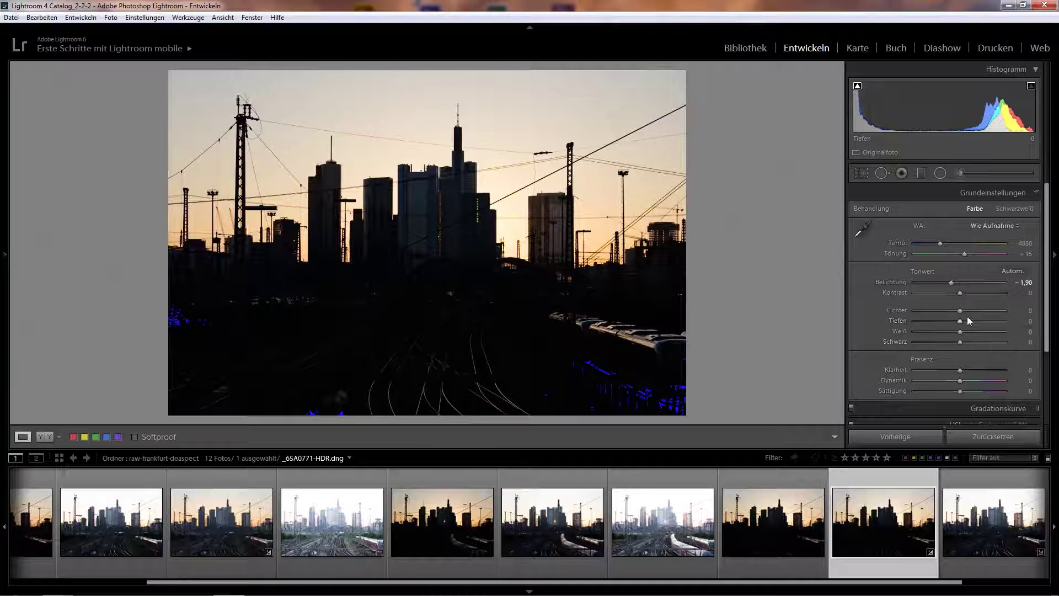
Set Tiefen (Shadows) to +50 to open up the dark rail yard.
drag(959, 321, 1000, 323)
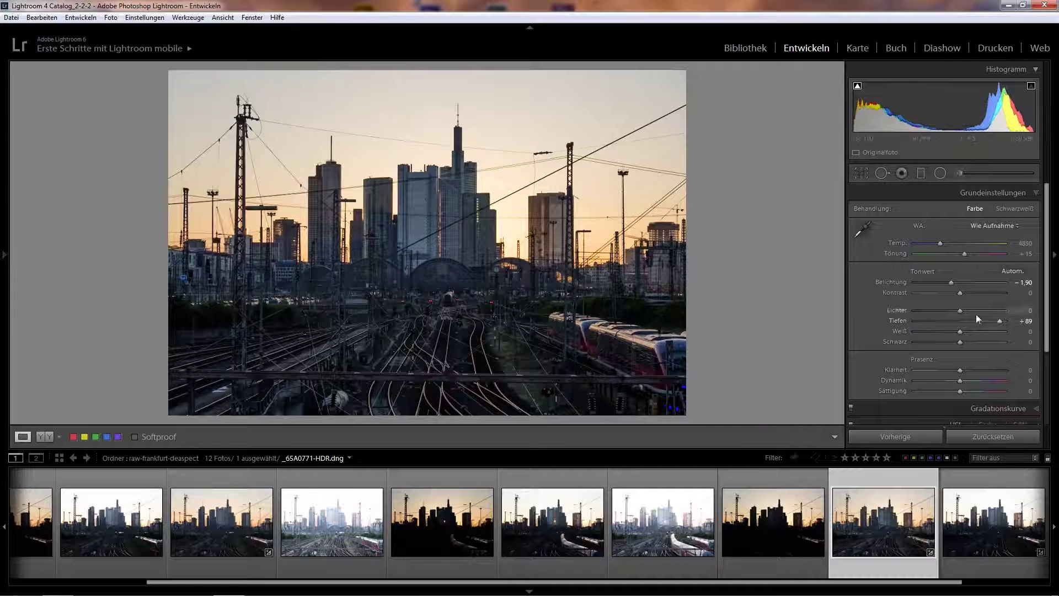
drag(999, 321, 981, 323)
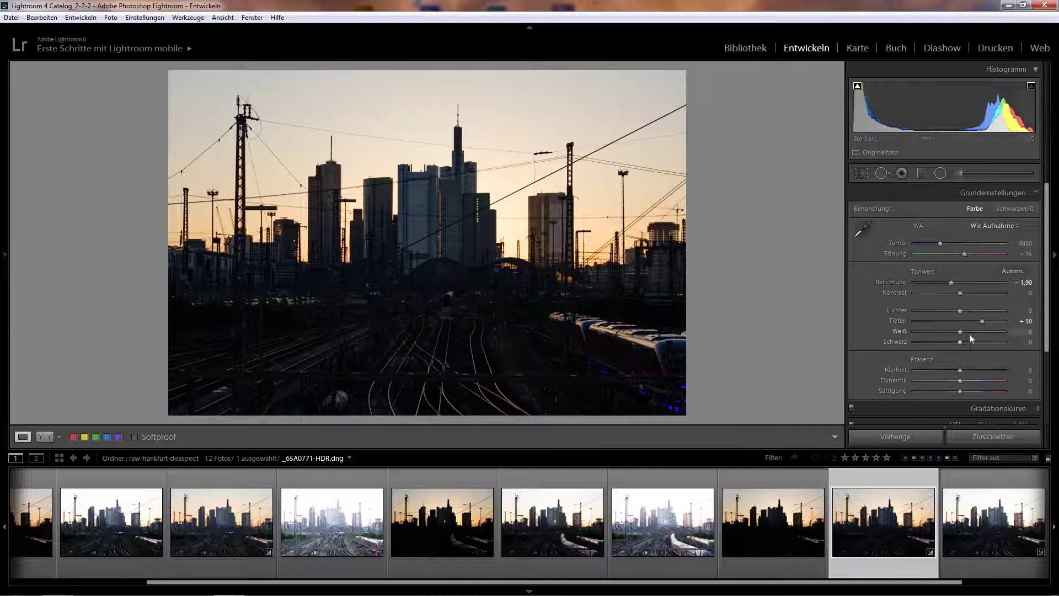
Settle the Schwarz (Blacks) slider at +30 so the darkest areas stop clipping.
drag(961, 343, 973, 343)
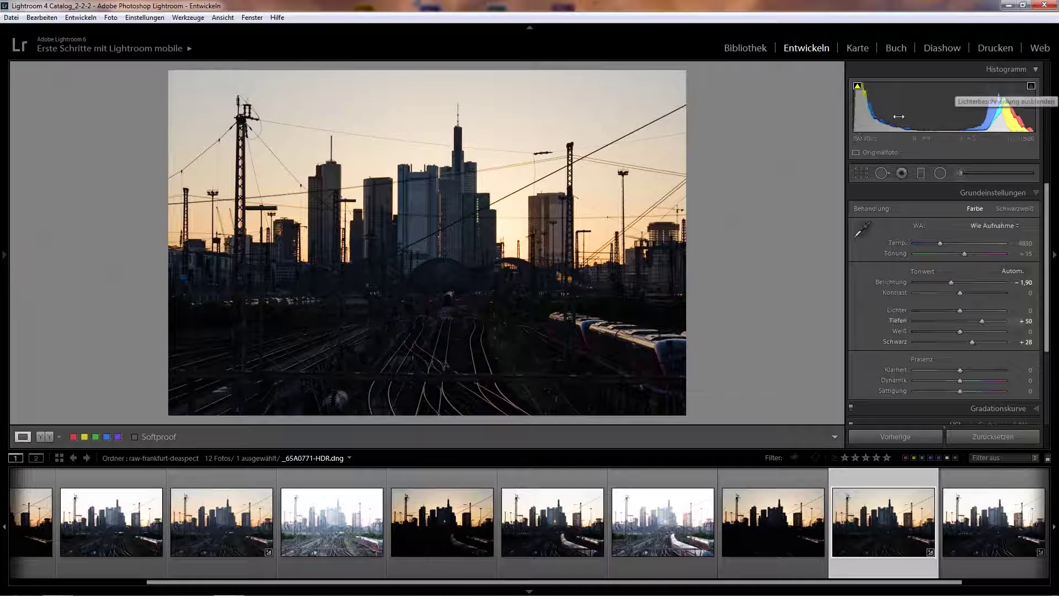
drag(971, 342, 961, 342)
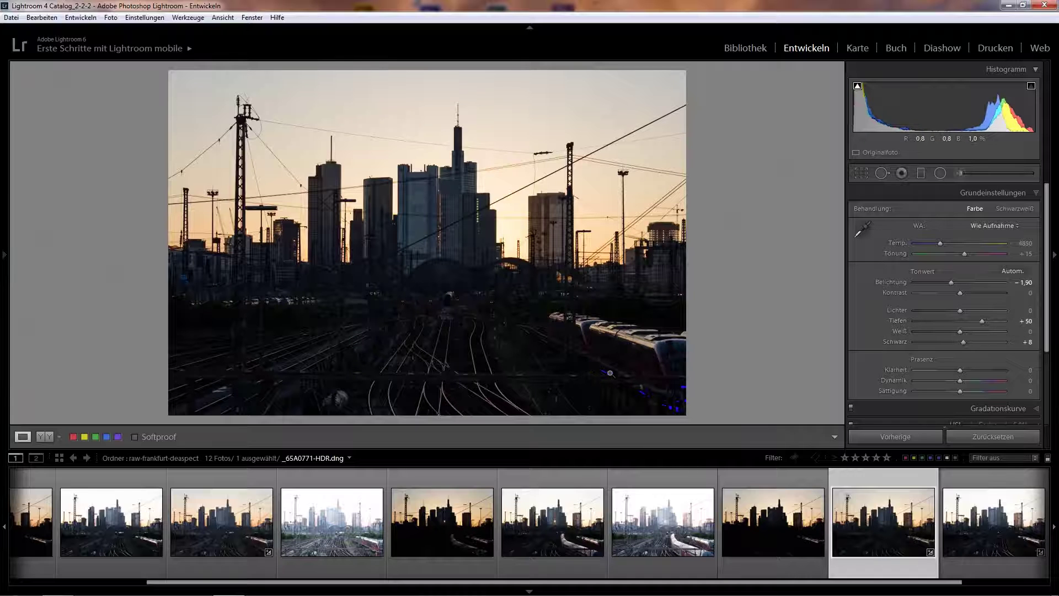
drag(962, 342, 973, 342)
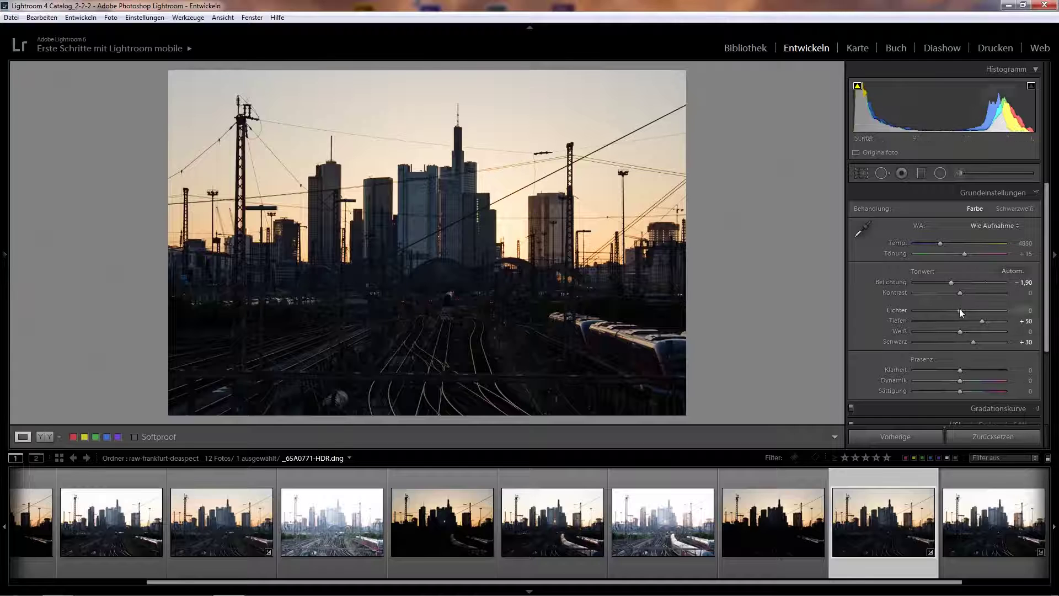
Set Highlights to −19, Blacks to +42 and Shadows to +57.
drag(958, 309, 951, 313)
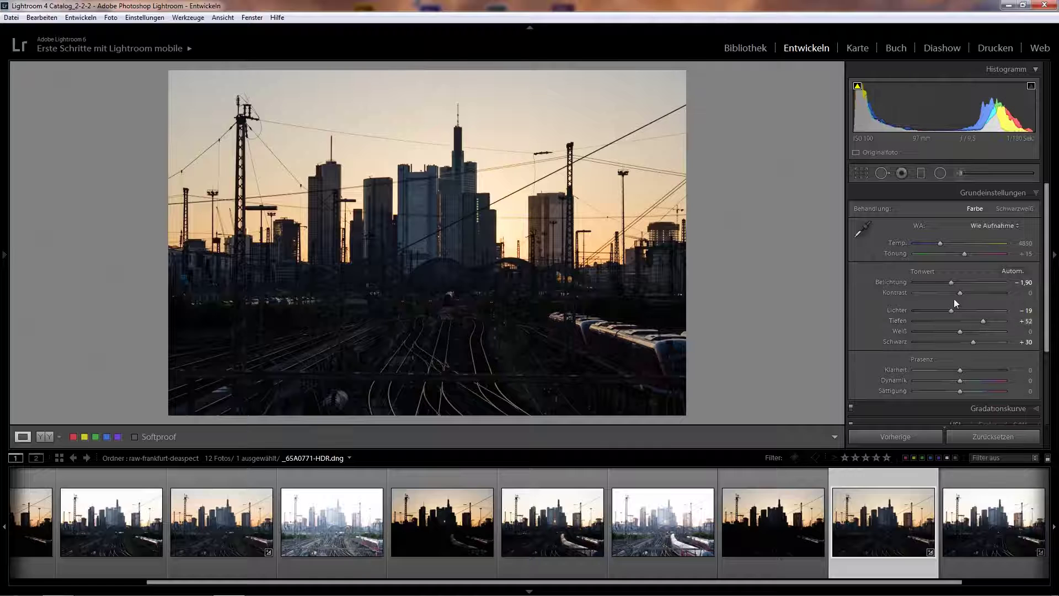
drag(972, 342, 974, 342)
drag(974, 341, 986, 326)
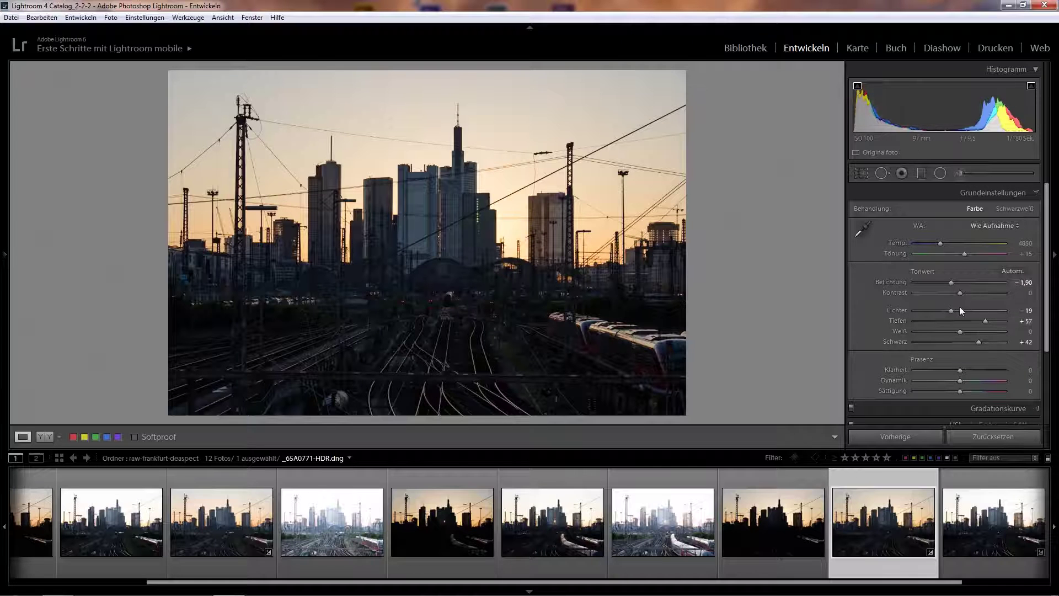
drag(985, 323, 987, 324)
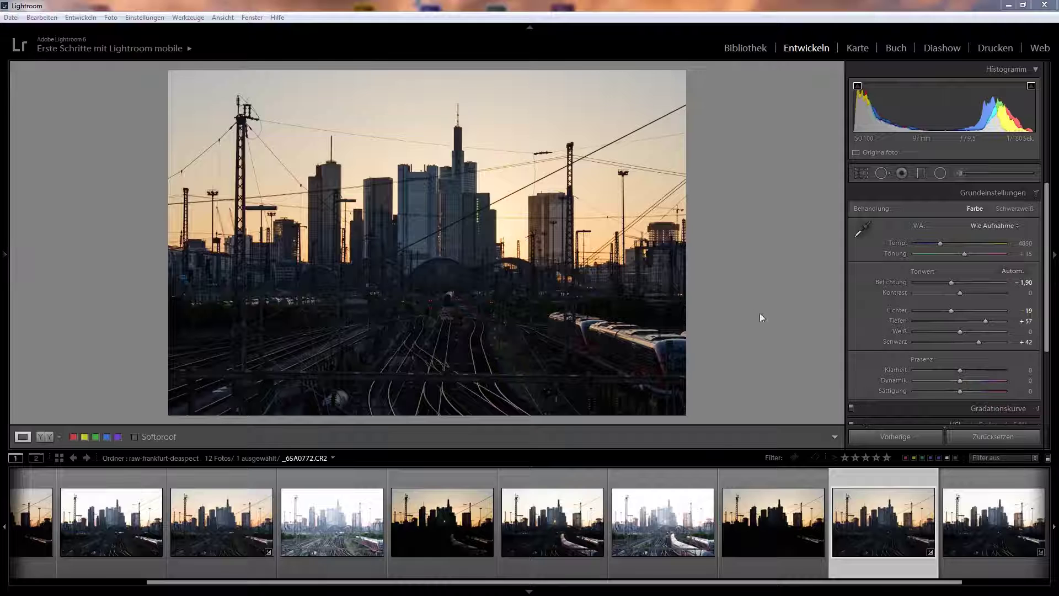
In Objektivkorrekturen, enable Profilkorrekturen and Chromatische Aberration entfernen.
click(1037, 194)
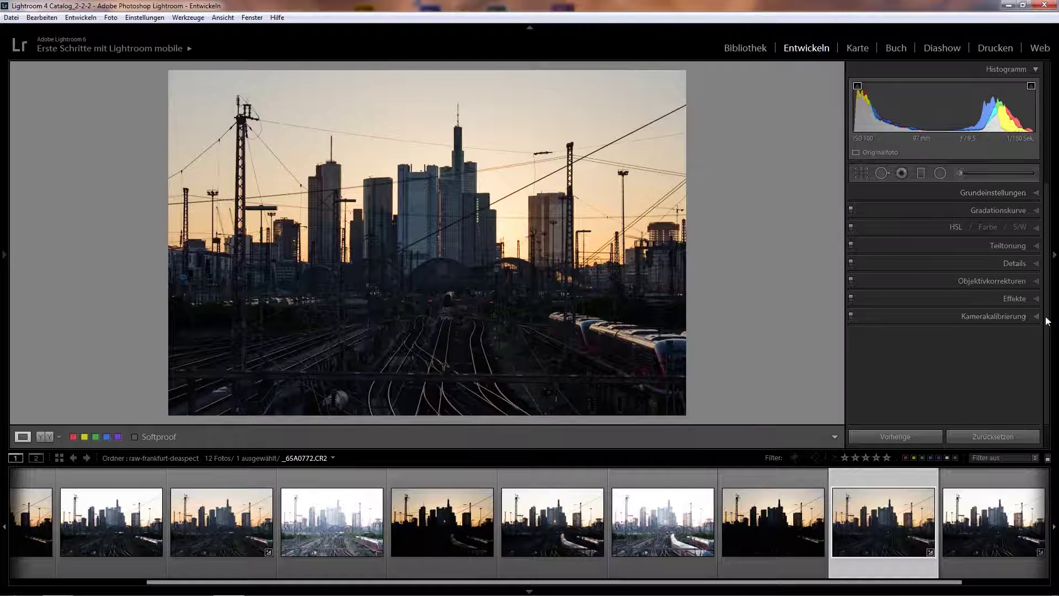
click(1035, 281)
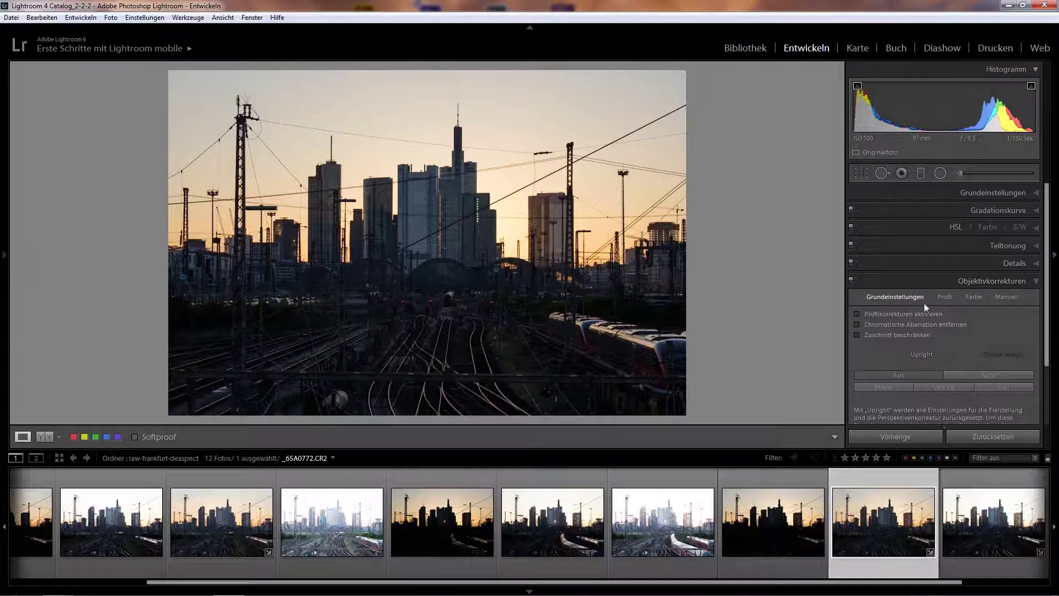
click(856, 314)
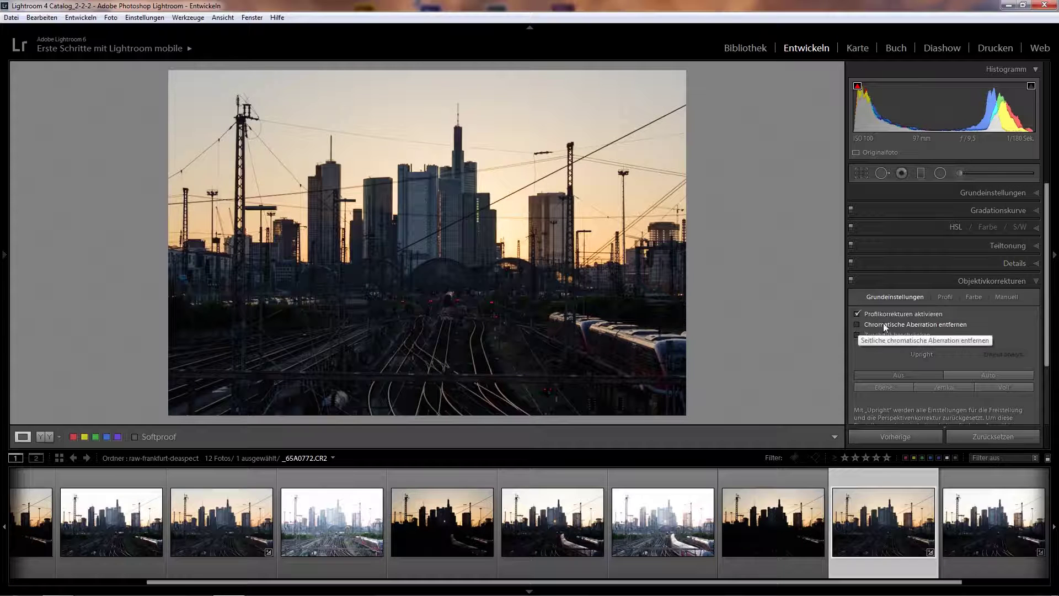
click(856, 324)
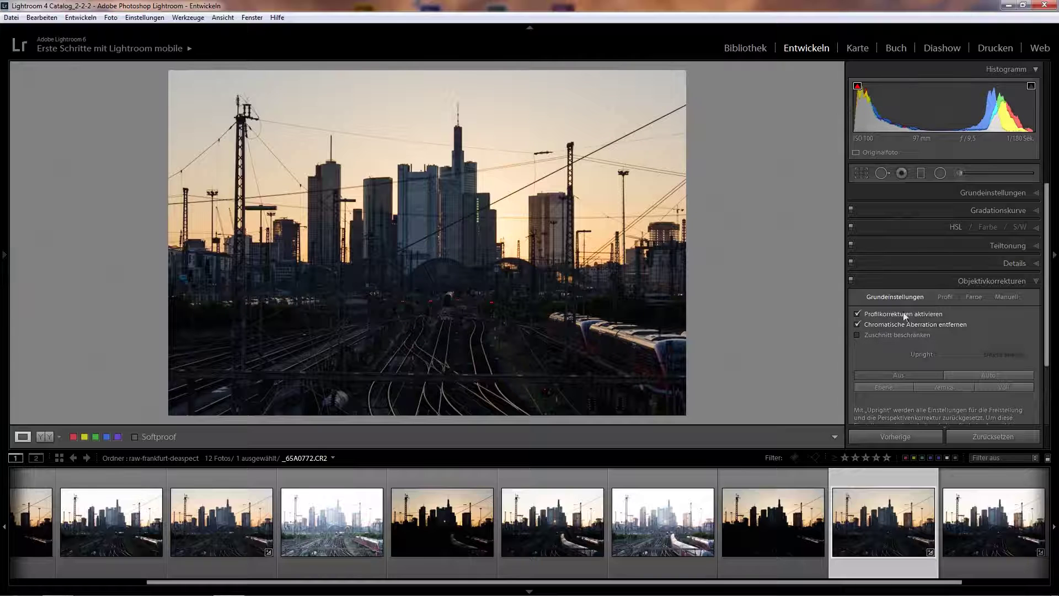
In Details, set sharpening to Amount 6, Radius 0.5 and Masking about 31.
click(1036, 282)
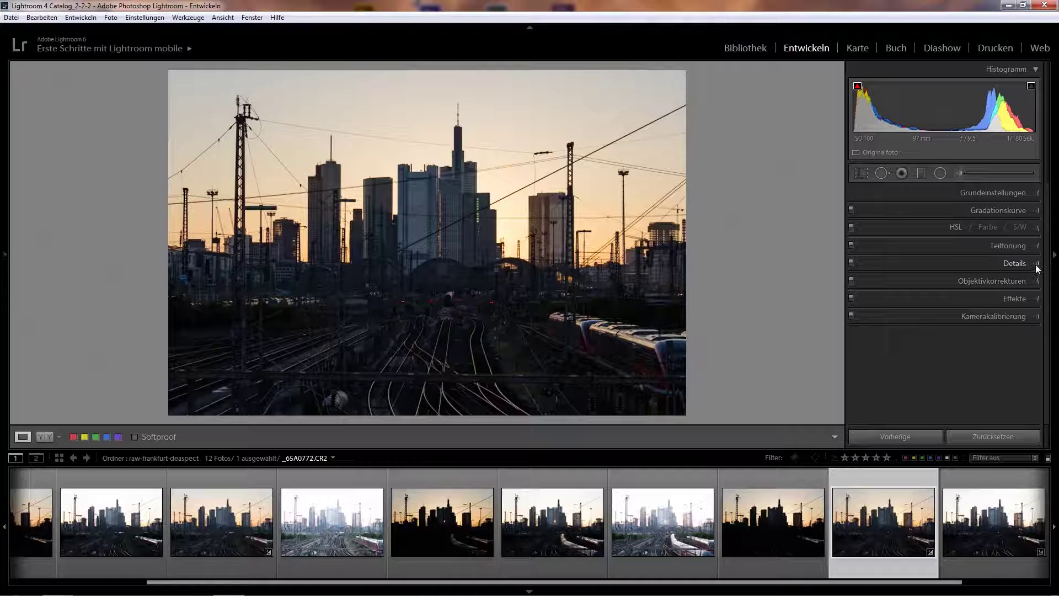
click(1036, 265)
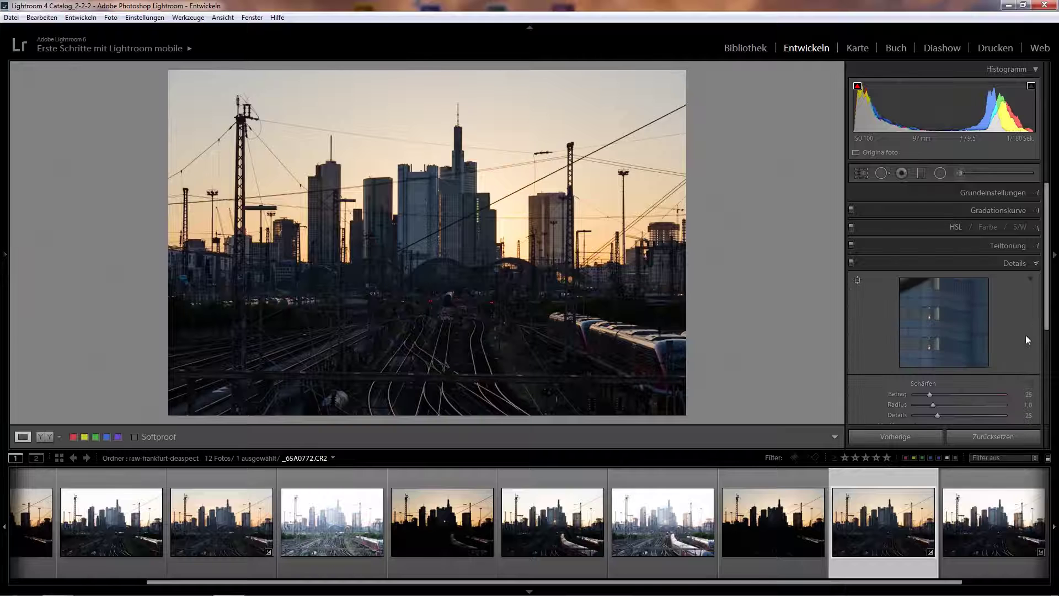
scroll(1034, 328, down, 2)
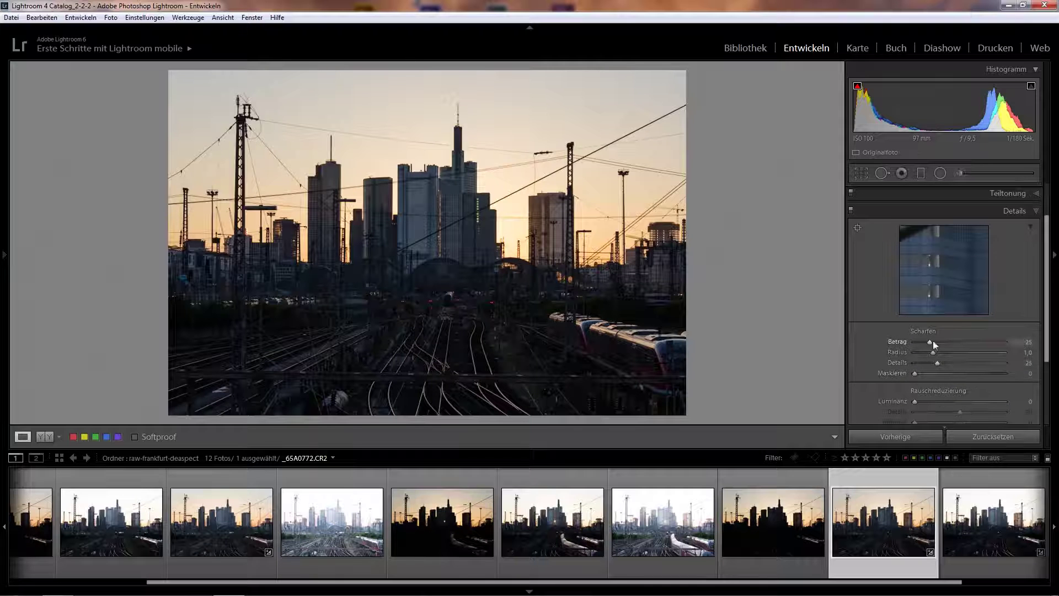
drag(917, 373, 914, 352)
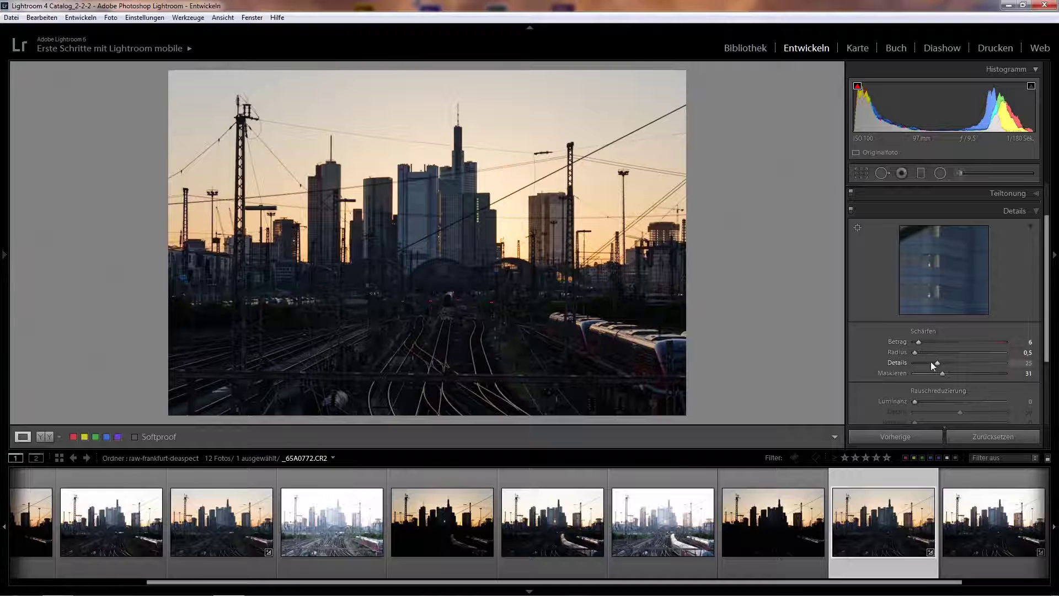
Preview the Camera Standard and Camera Faithful calibration profiles, then revert to Adobe Standard.
click(1034, 210)
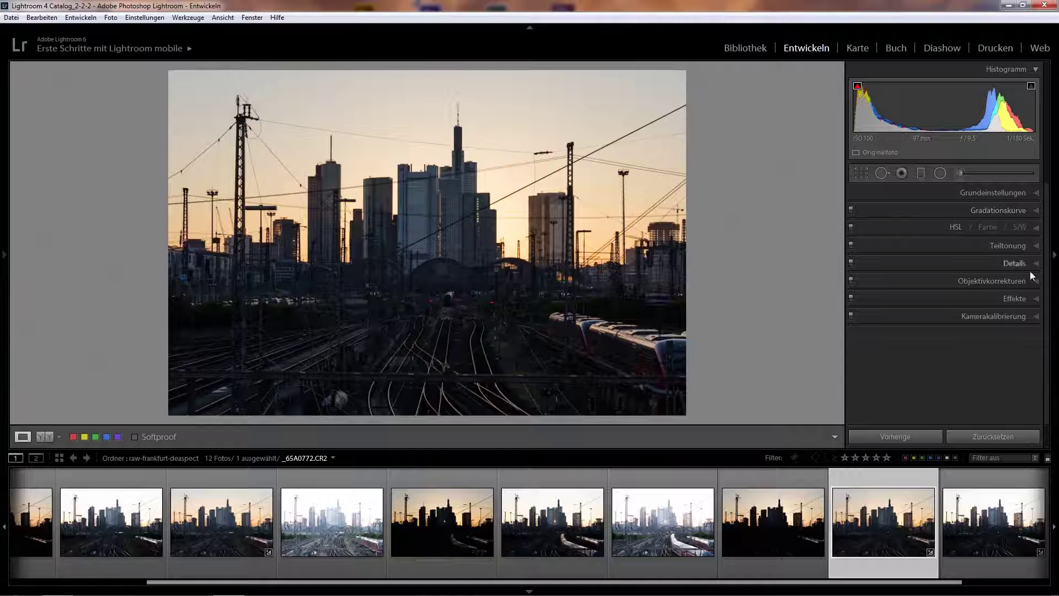
click(1035, 316)
click(1014, 354)
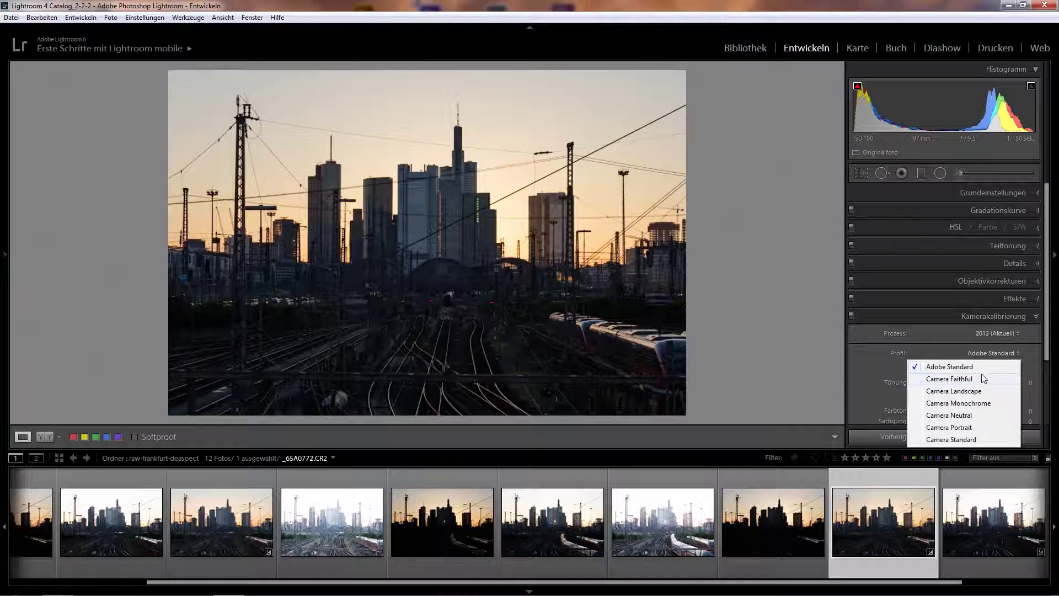
click(966, 438)
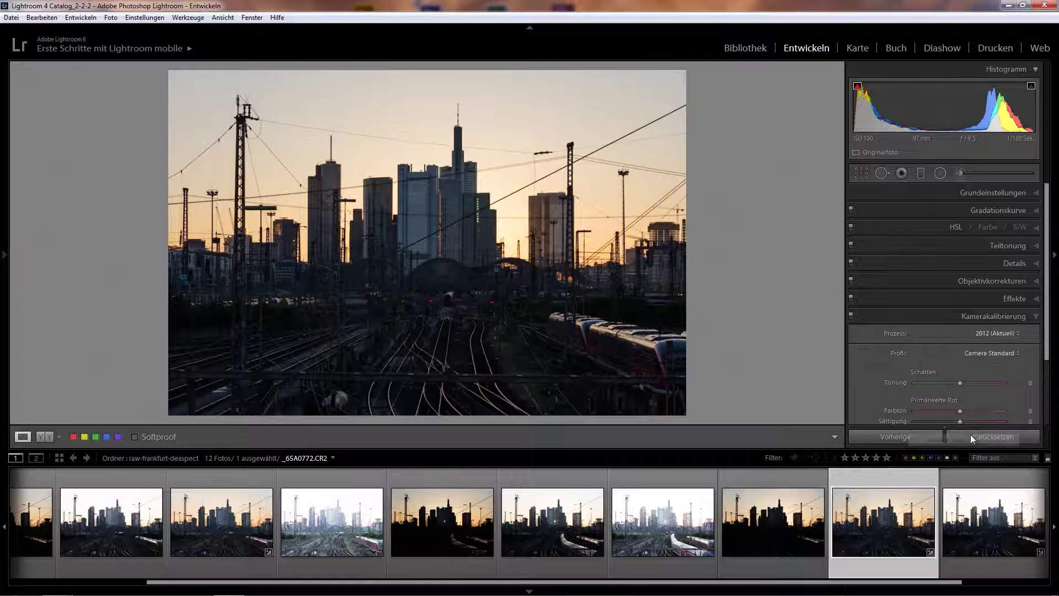
click(1014, 353)
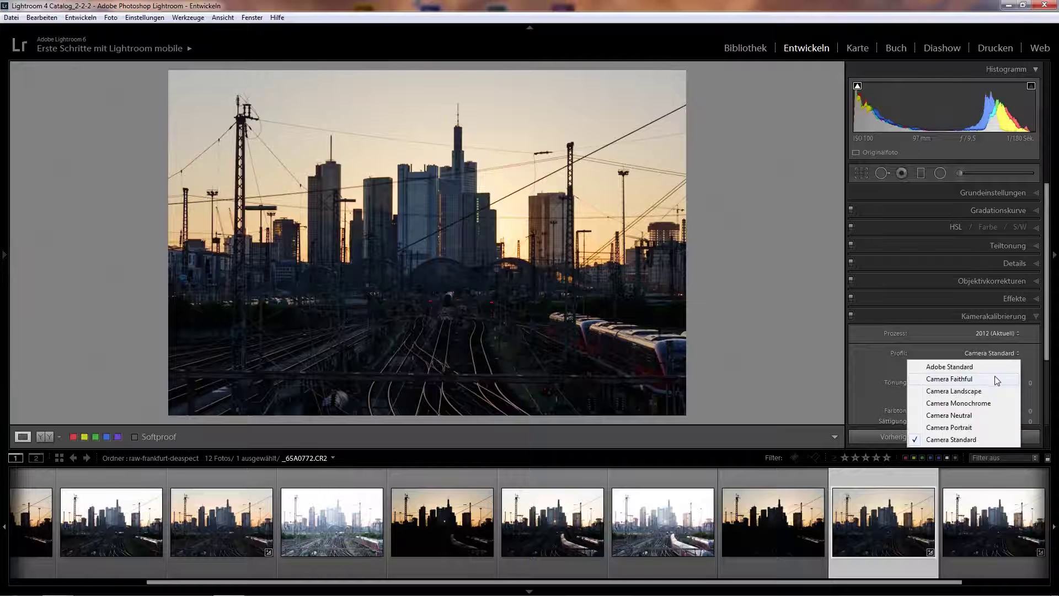
click(993, 379)
click(1015, 353)
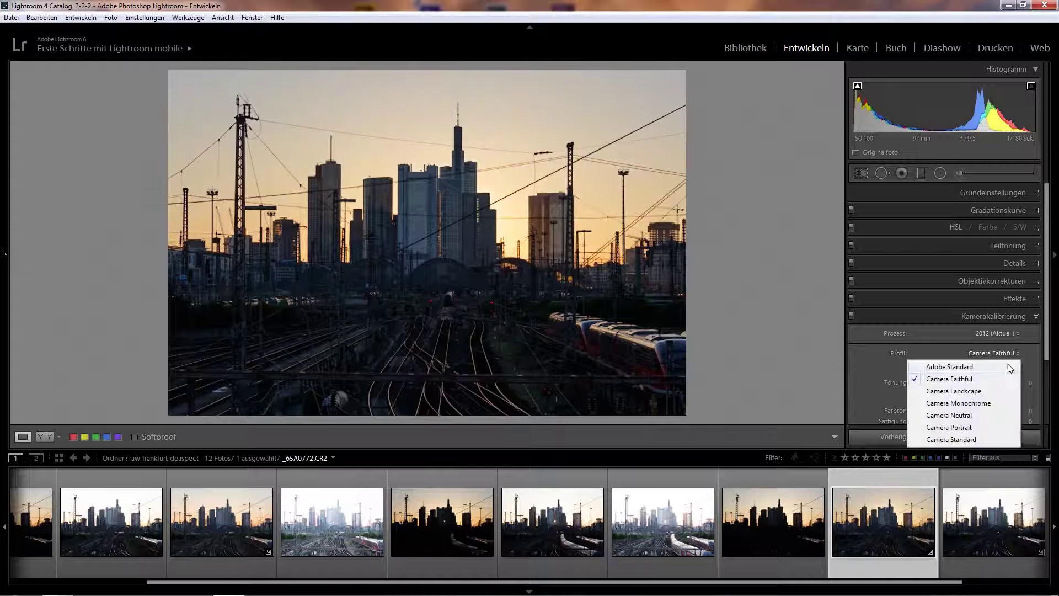
click(1005, 368)
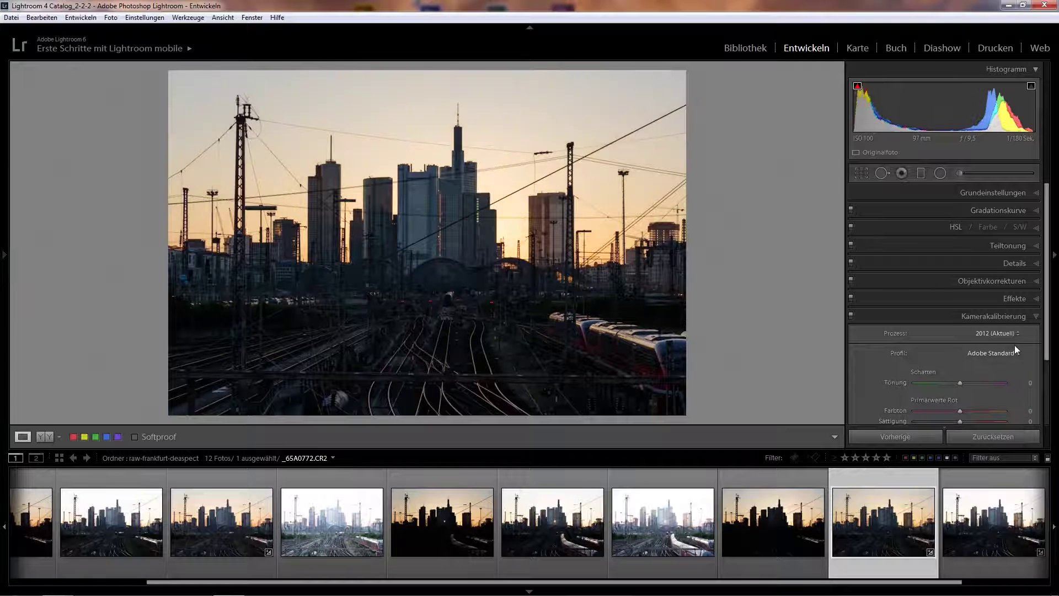
Recheck Camera Standard, settle on Adobe Standard, and collapse Kamerakalibrierung.
click(1015, 352)
click(976, 435)
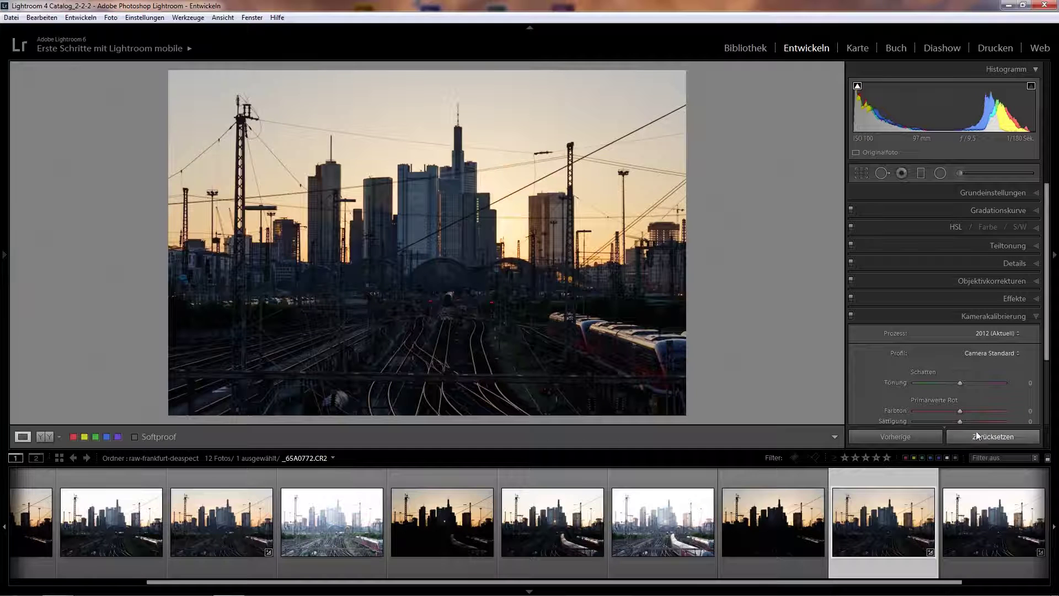
click(1014, 353)
click(967, 364)
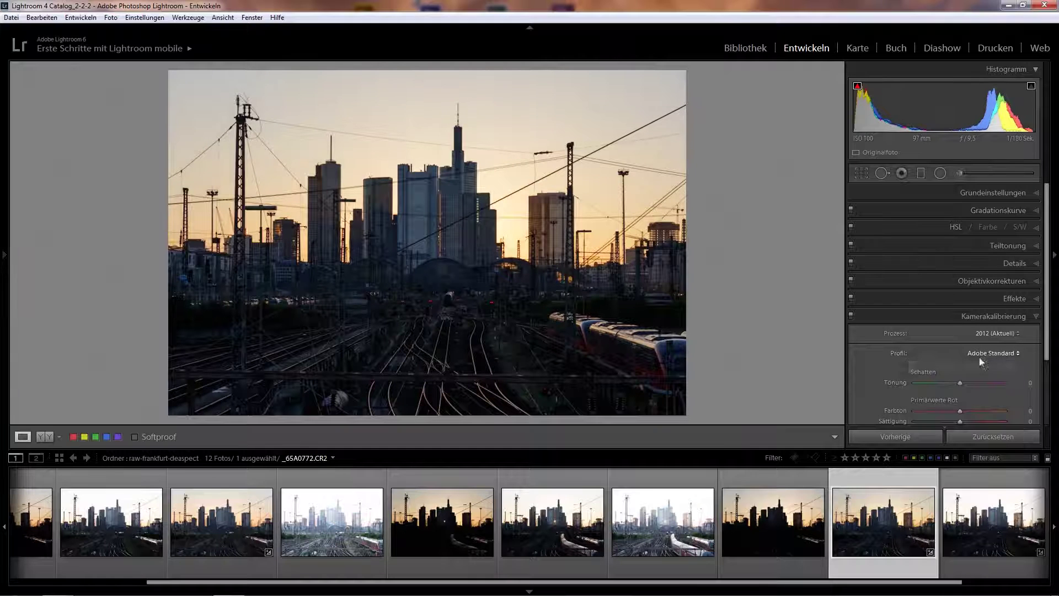
click(1034, 319)
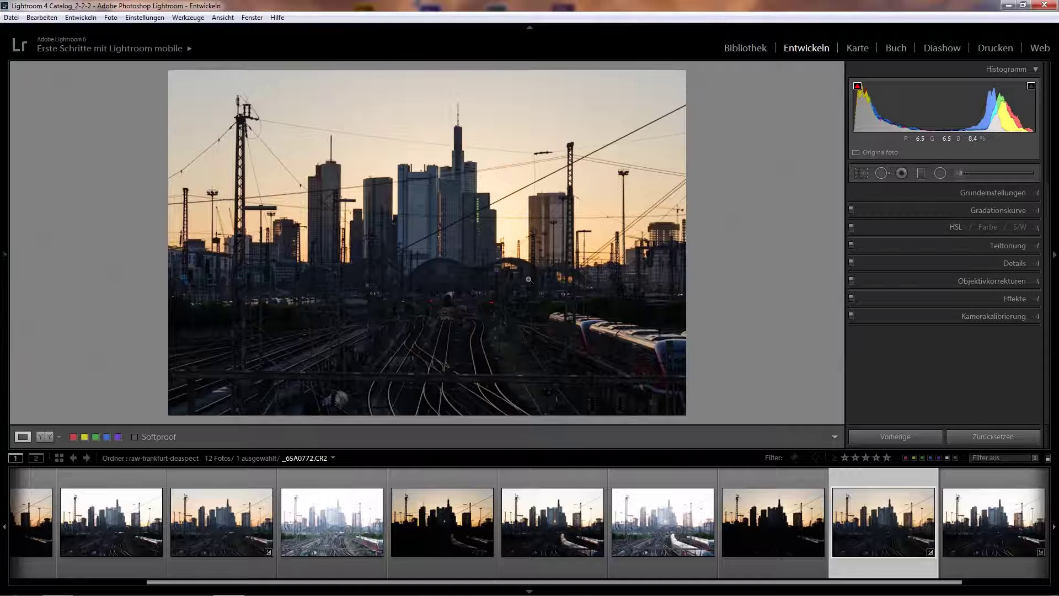
Bend the Tone Curve into an S shape with Lights at +16 and Darks at −20.
click(1001, 211)
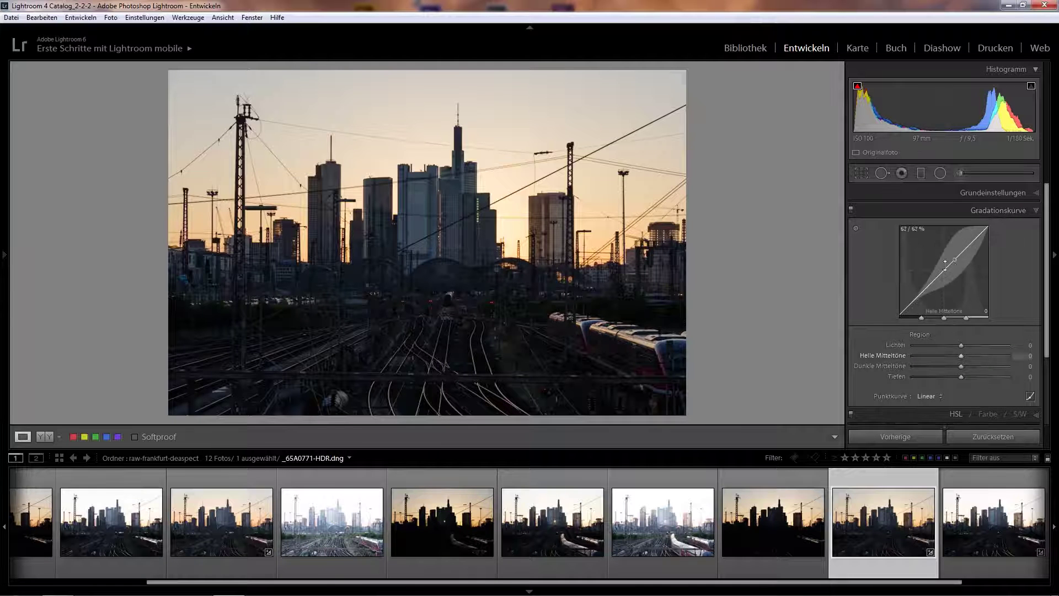
drag(928, 285, 927, 300)
drag(962, 256, 961, 251)
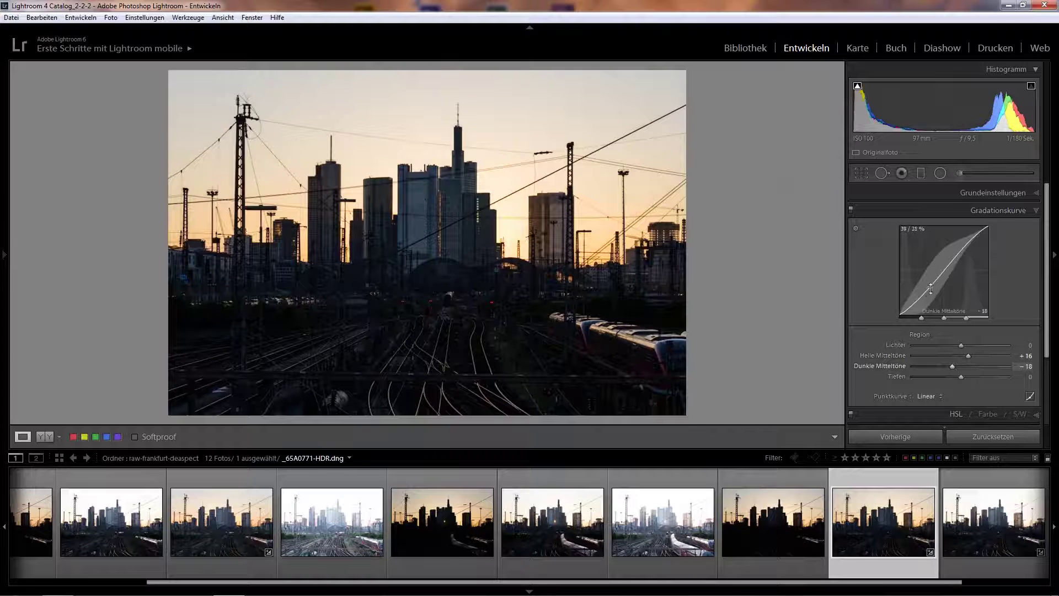
drag(931, 286, 930, 288)
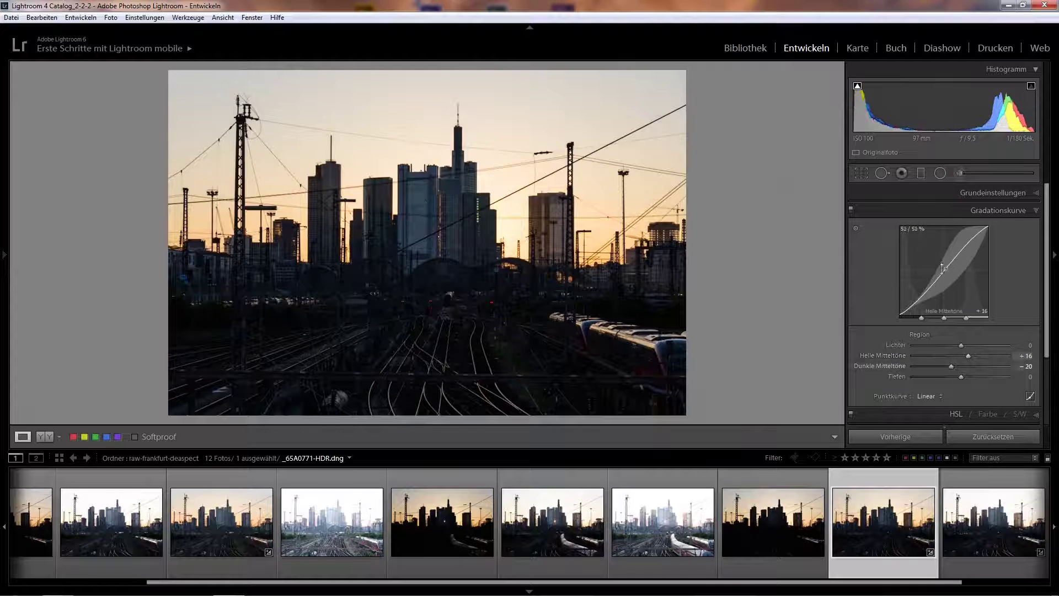
In Basic settings, set Blacks +47, Shadows +62, Highlights −31 and Temp 4945.
click(1032, 194)
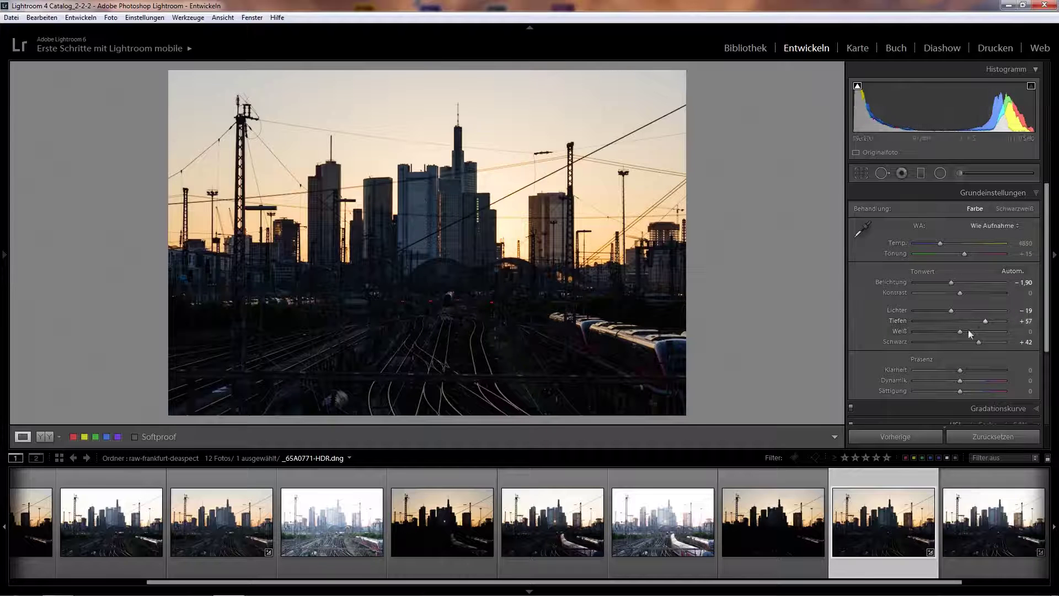
drag(978, 339, 981, 340)
drag(985, 322, 987, 321)
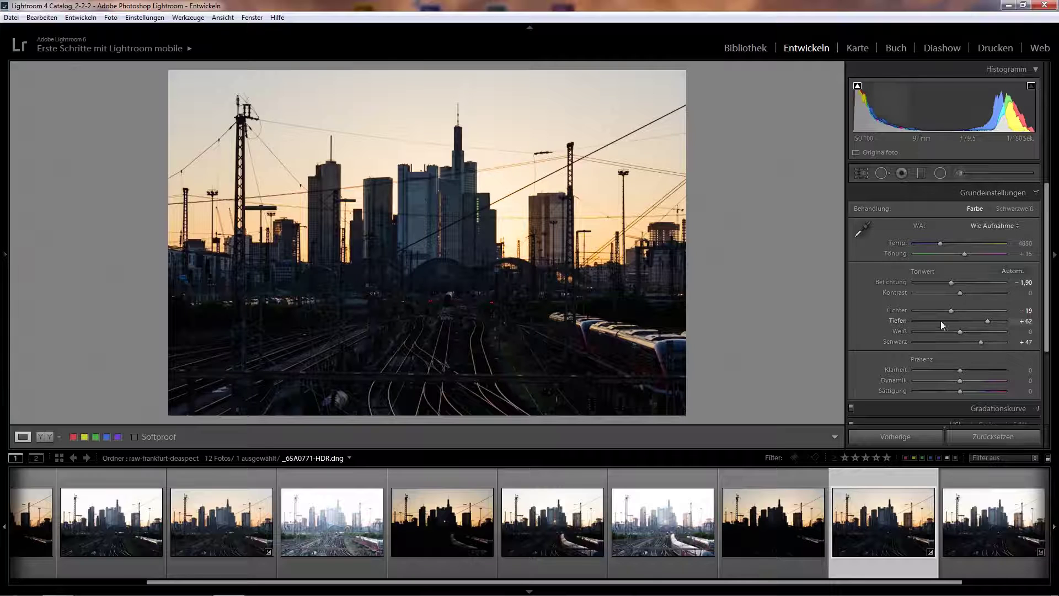
drag(948, 309, 945, 309)
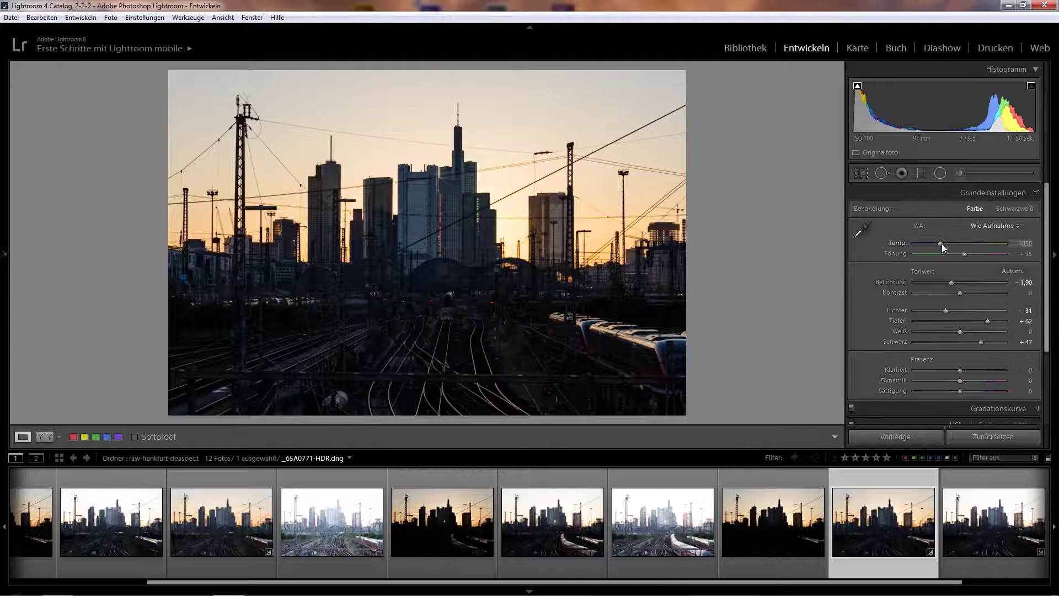
drag(941, 243, 941, 242)
Set split toning to highlights hue 31, saturation 7 and shadows hue 230, saturation 4.
click(1037, 194)
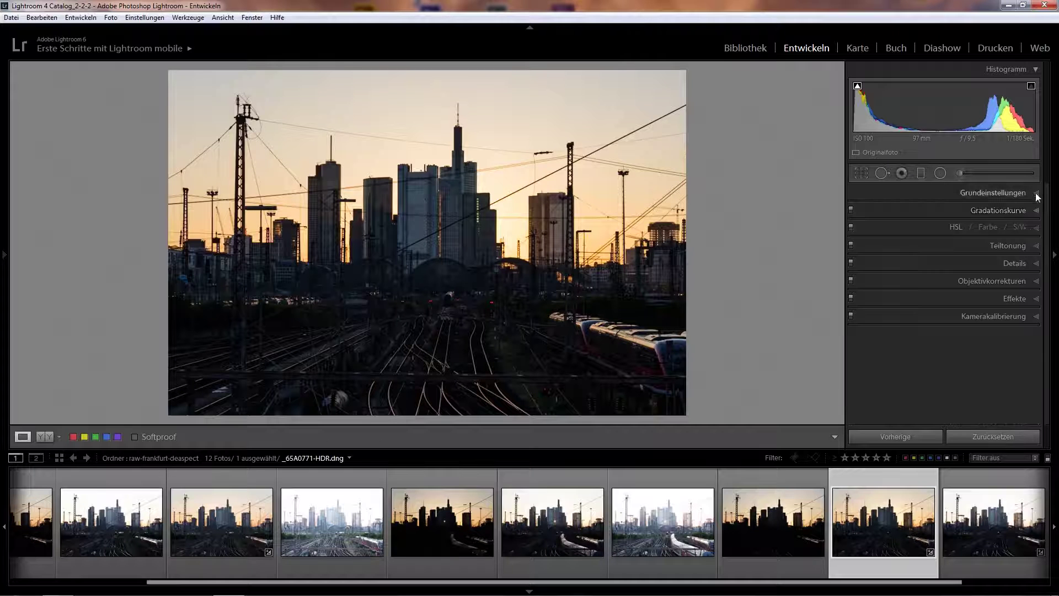
click(1035, 247)
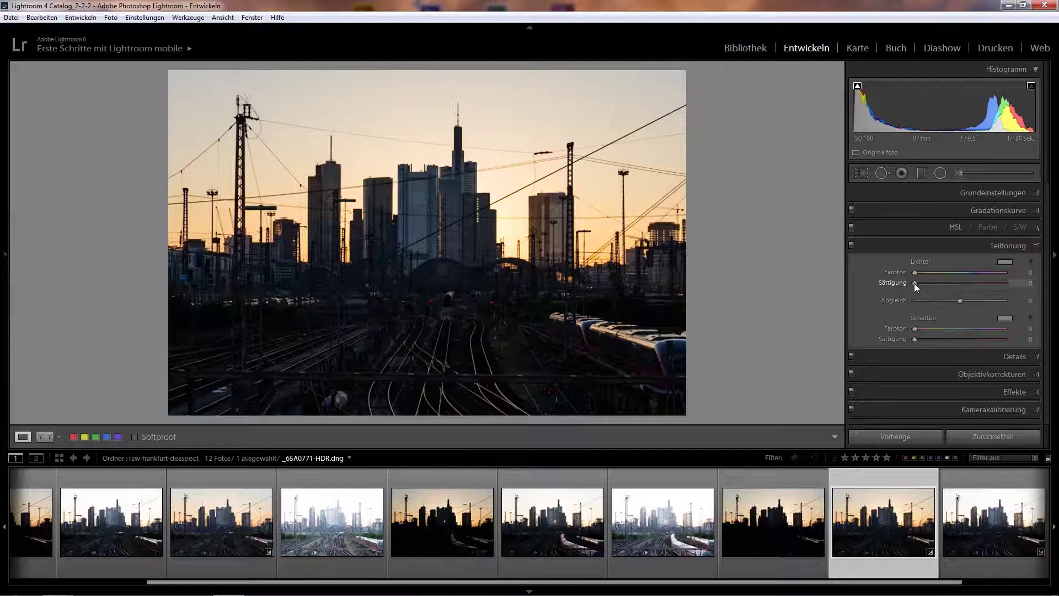
mouse_move(915, 283)
mouse_down()
mouse_move(924, 273)
mouse_move(922, 283)
mouse_up()
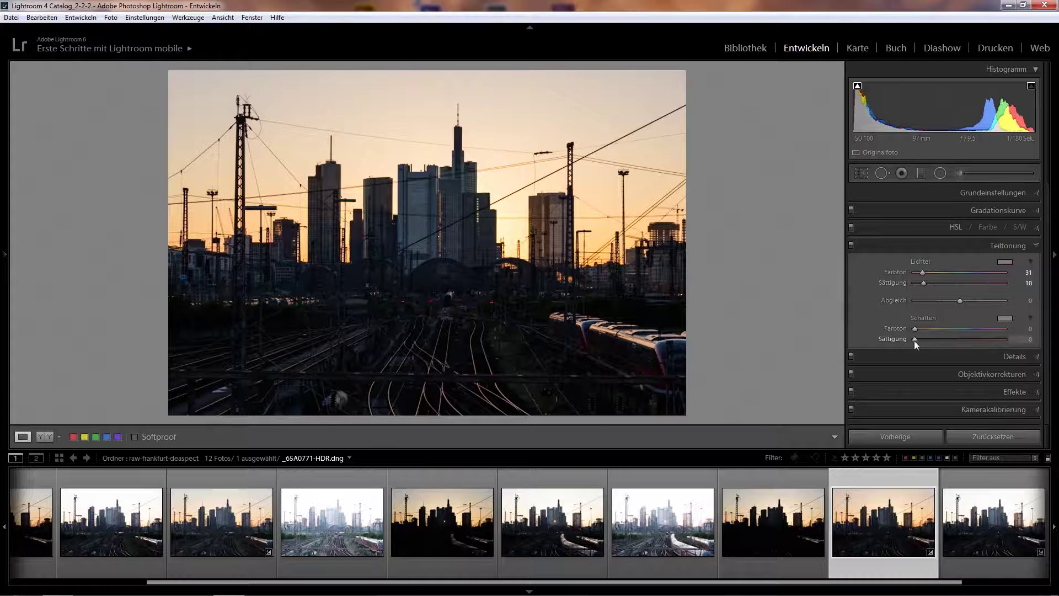
drag(914, 339, 973, 331)
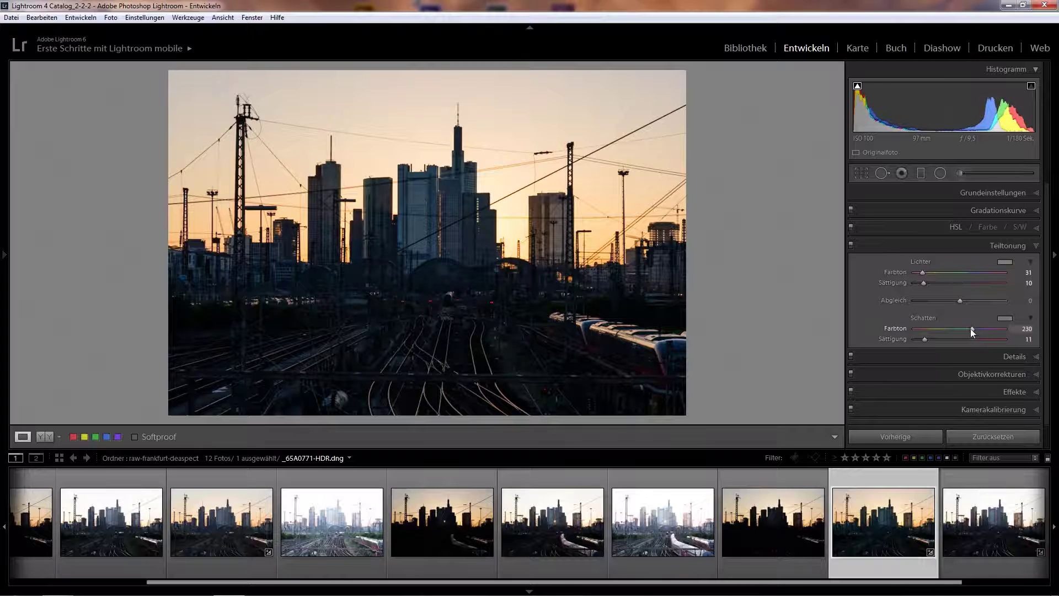
drag(922, 340, 916, 336)
drag(922, 280, 920, 283)
Toggle split toning off and back on to compare, then collapse the panel.
click(851, 245)
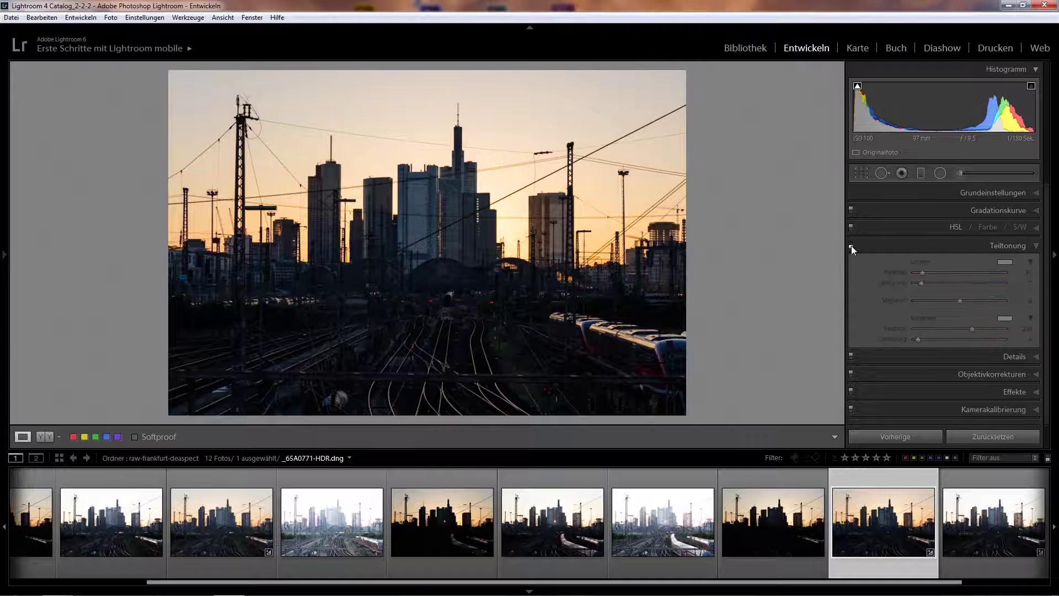
click(851, 244)
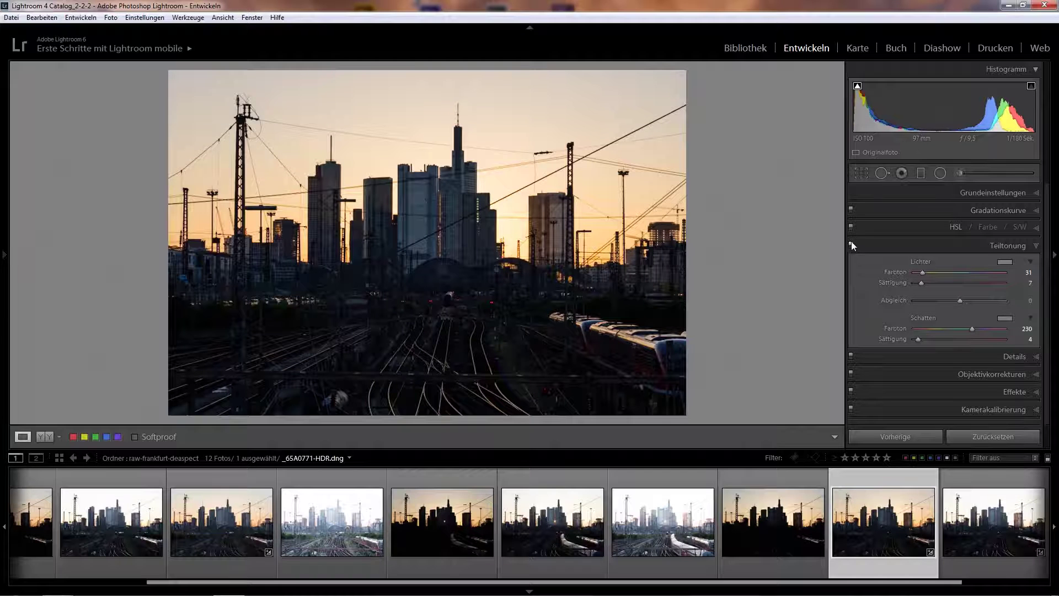
click(1034, 247)
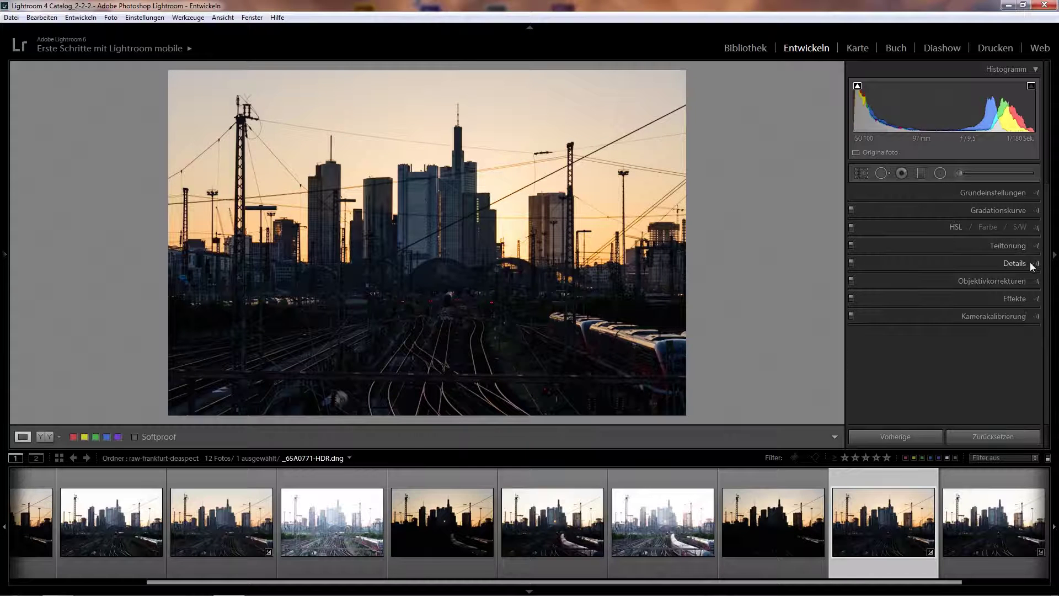
In HSL, shift the Red hue to −28 and lower Blue saturation to −4.
click(1036, 228)
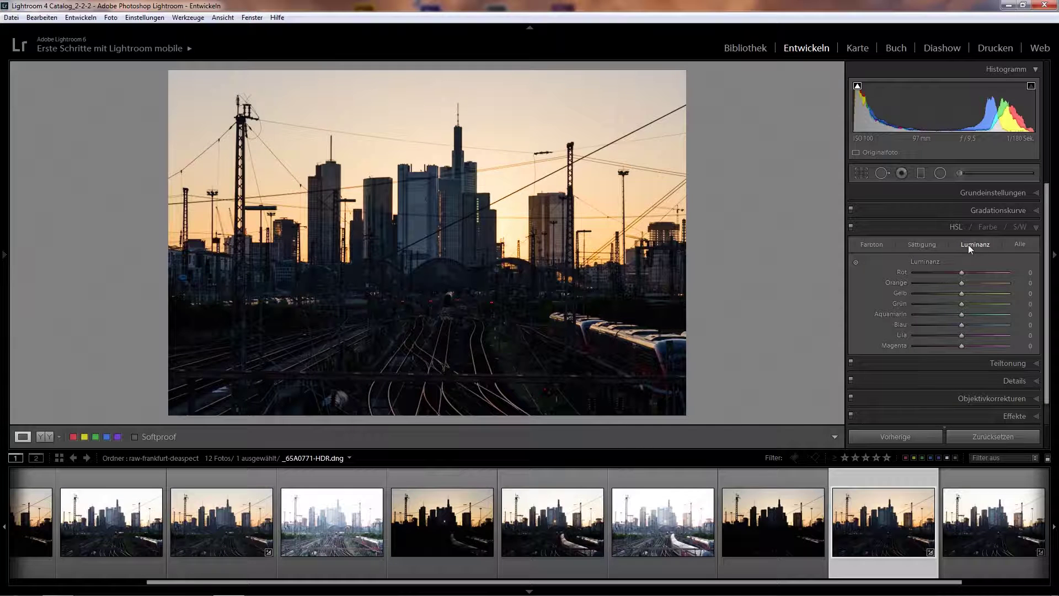
click(874, 246)
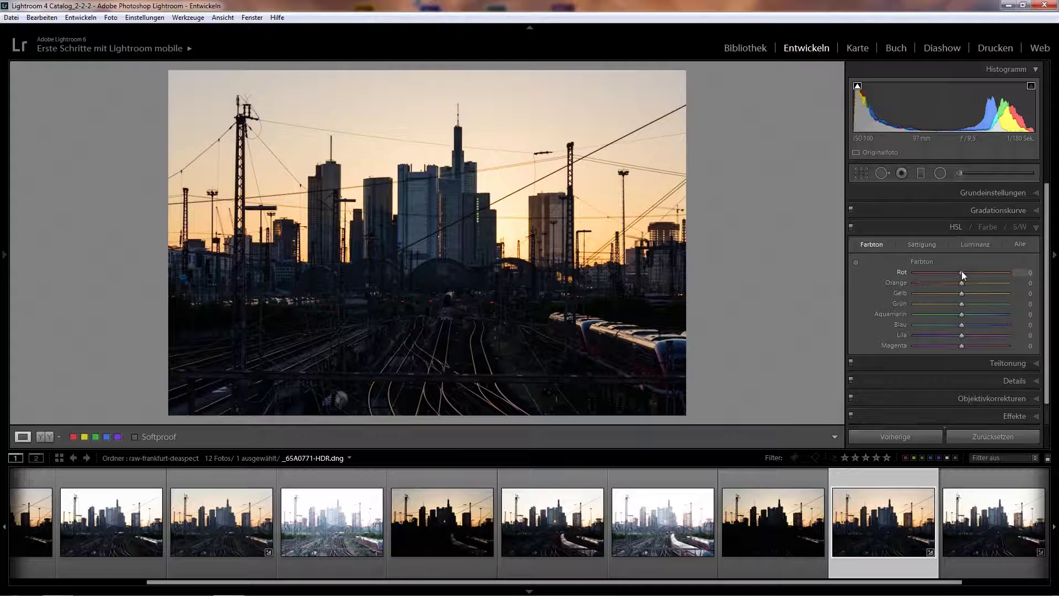
mouse_move(961, 273)
mouse_down()
mouse_move(950, 283)
mouse_move(963, 287)
mouse_up()
click(922, 244)
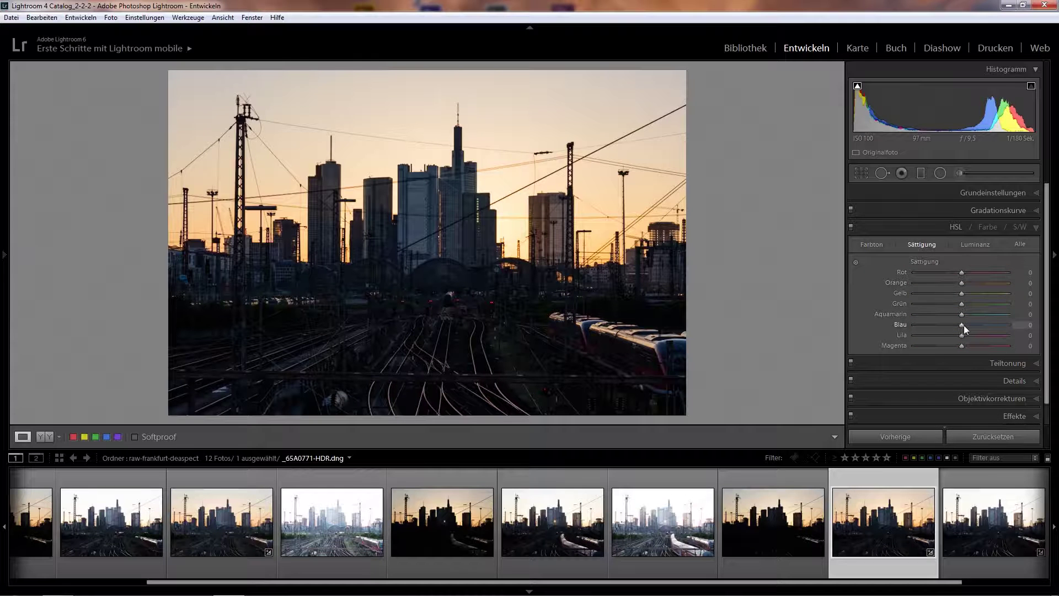
mouse_move(961, 326)
mouse_down()
mouse_move(987, 325)
mouse_move(946, 326)
mouse_up()
drag(962, 325, 958, 325)
click(1035, 227)
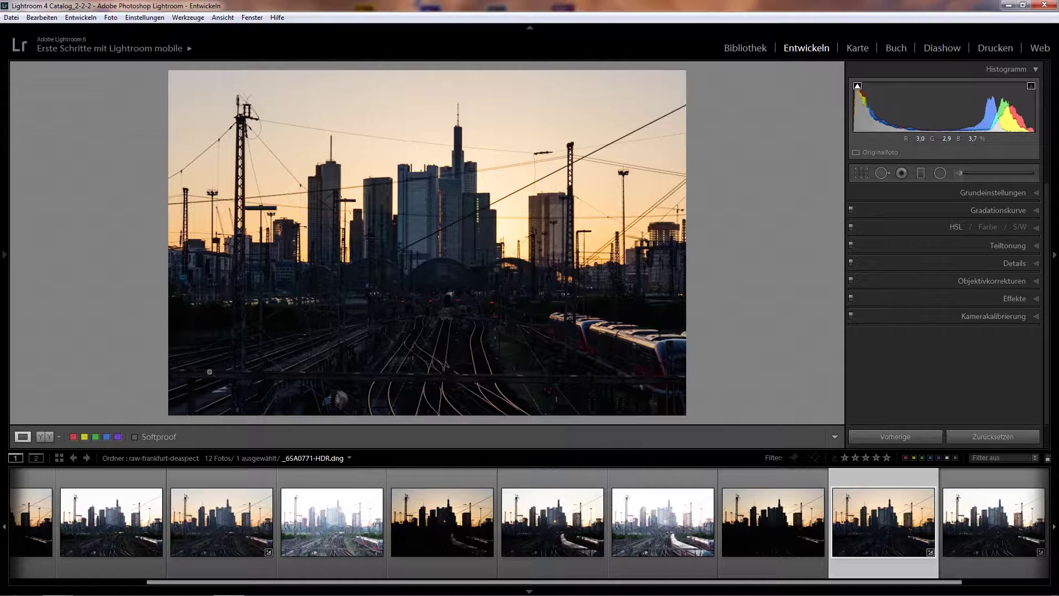
Pull the crop corners inward, shift the photo right within the frame, and apply the crop.
click(859, 173)
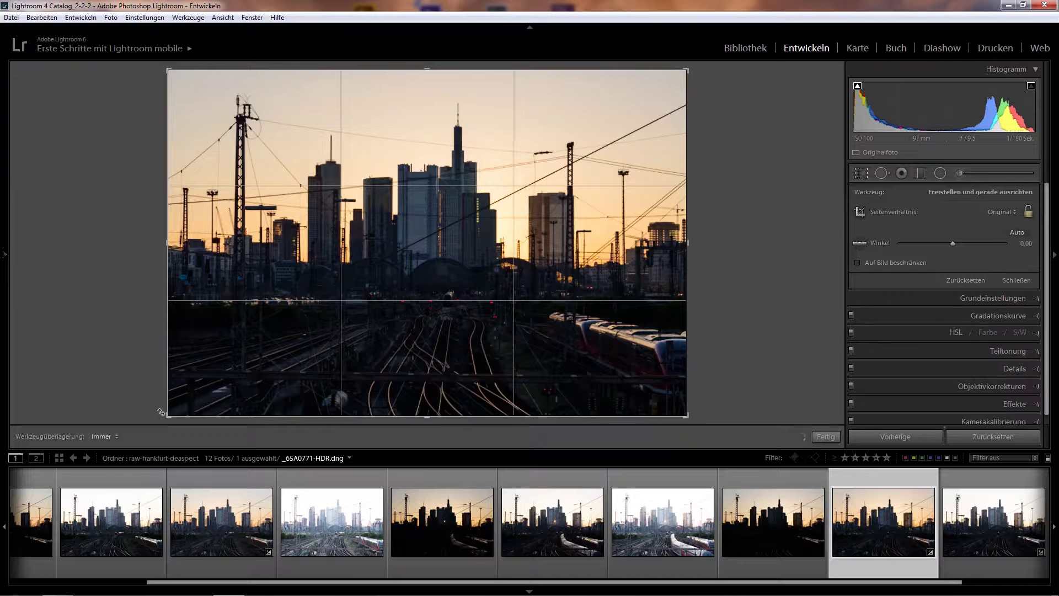
drag(161, 411, 201, 385)
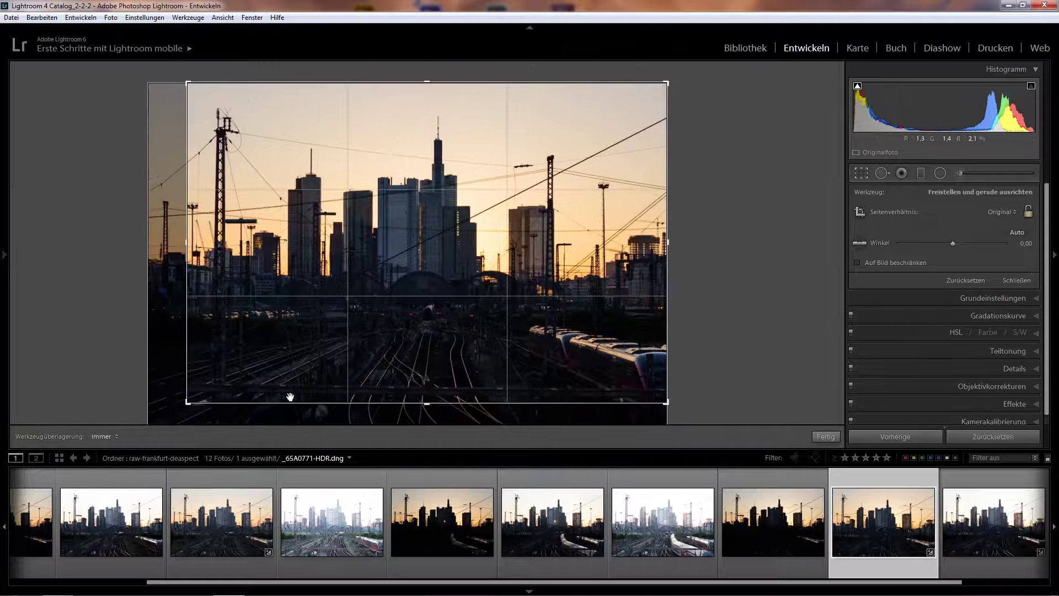
drag(665, 402, 651, 400)
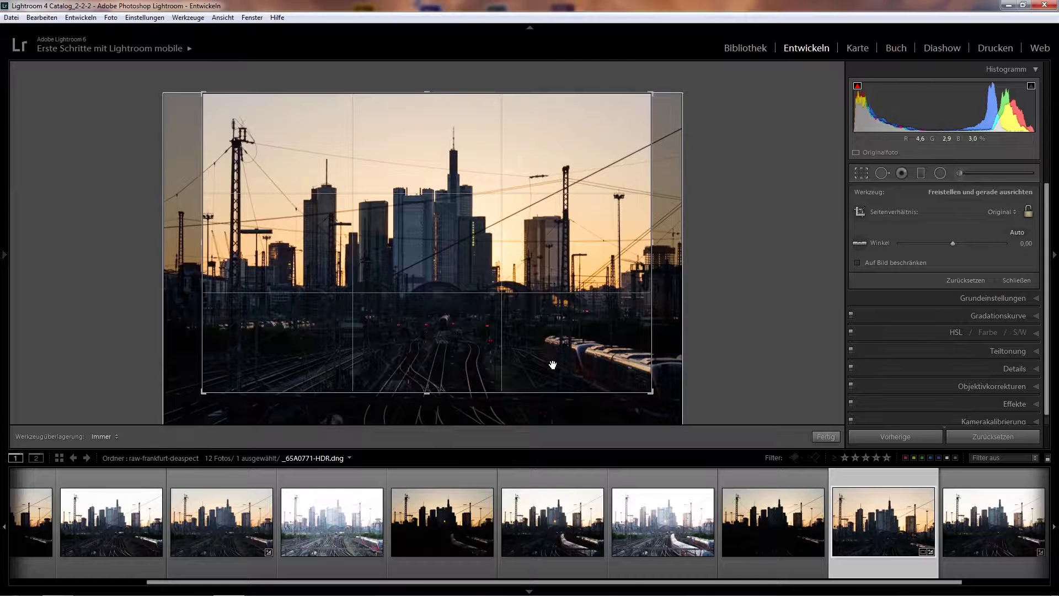
drag(552, 364, 553, 361)
mouse_move(652, 95)
mouse_down()
mouse_move(683, 93)
mouse_move(647, 94)
mouse_up()
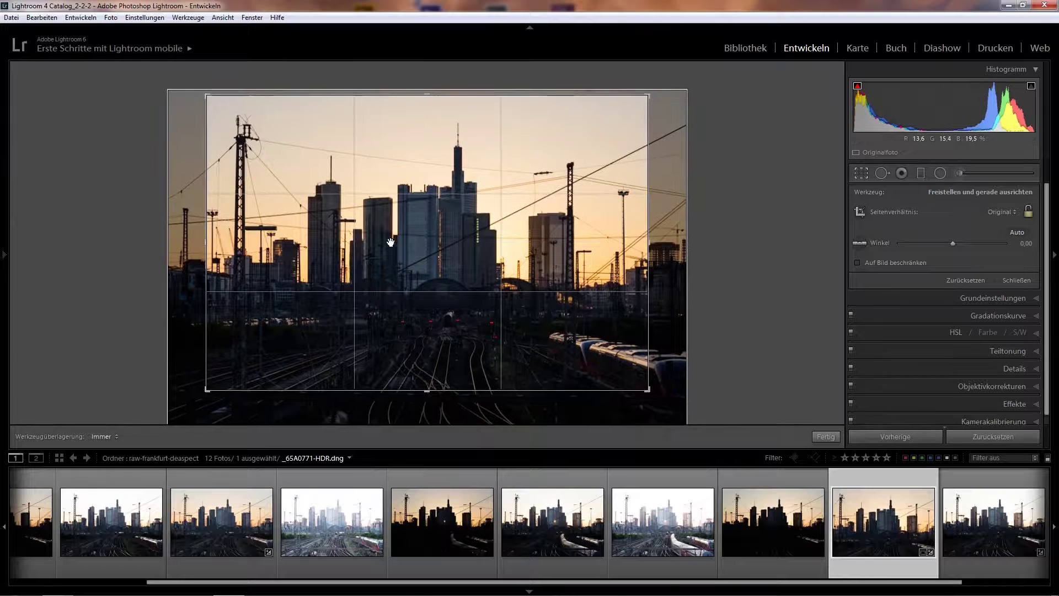
drag(404, 242, 408, 242)
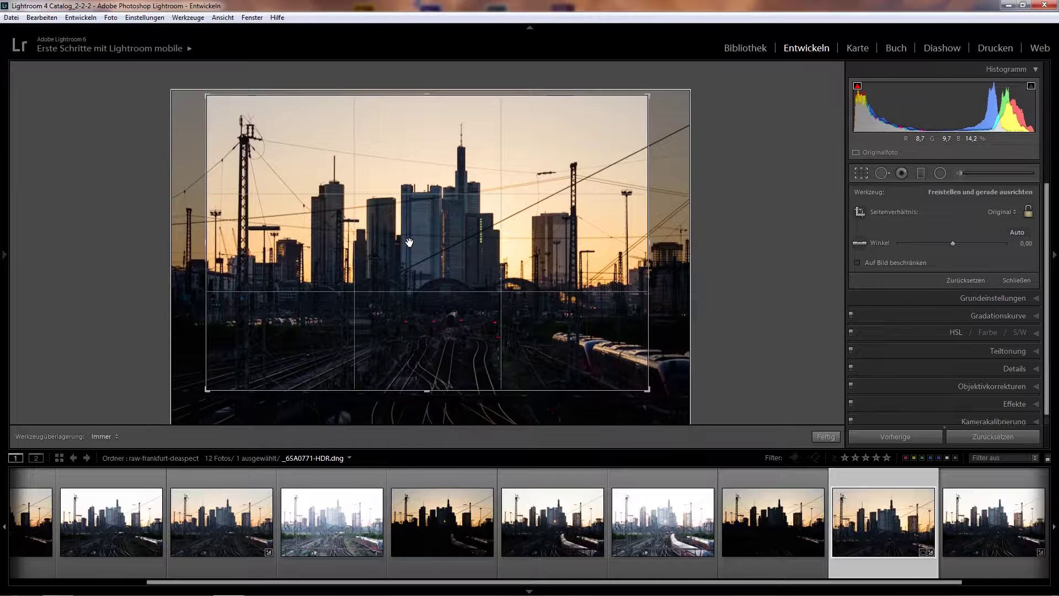
key(Return)
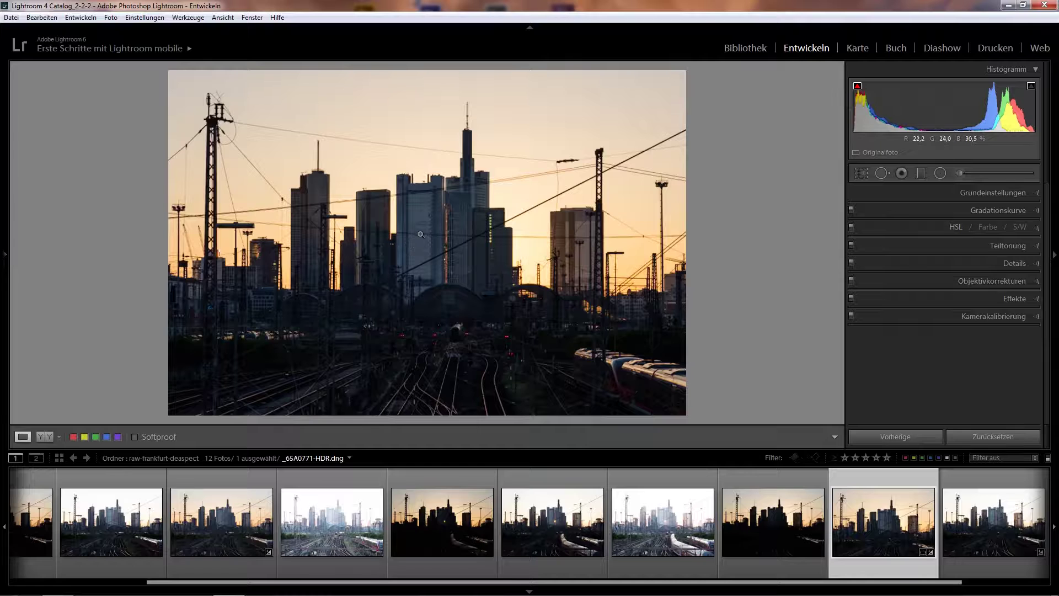
Expand Basic settings and step back through the bracketed raws to the first, _65A0724.CR2.
click(1034, 195)
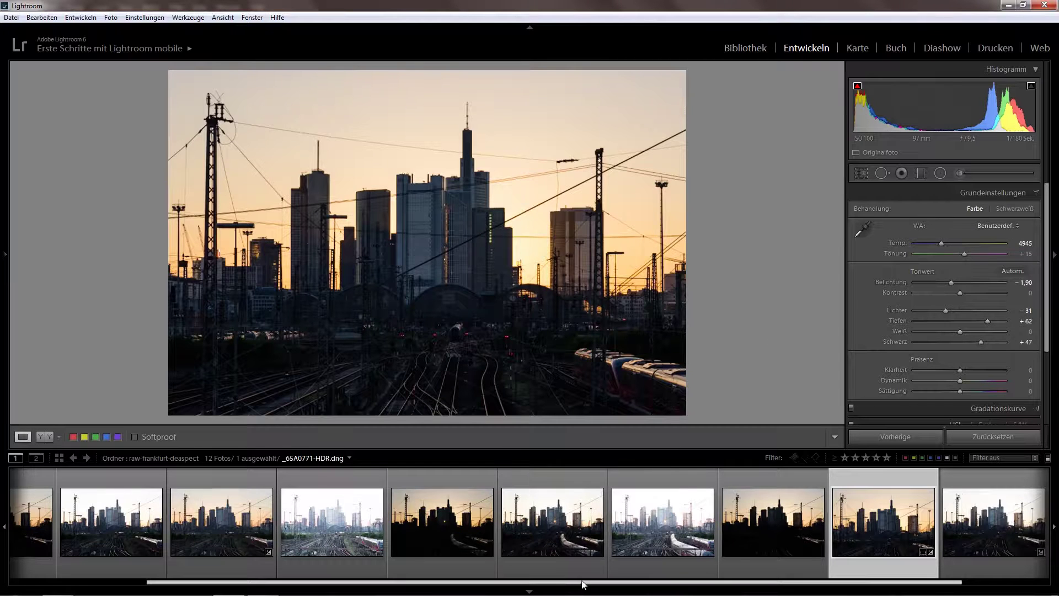
scroll(565, 568, up, 2)
click(567, 567)
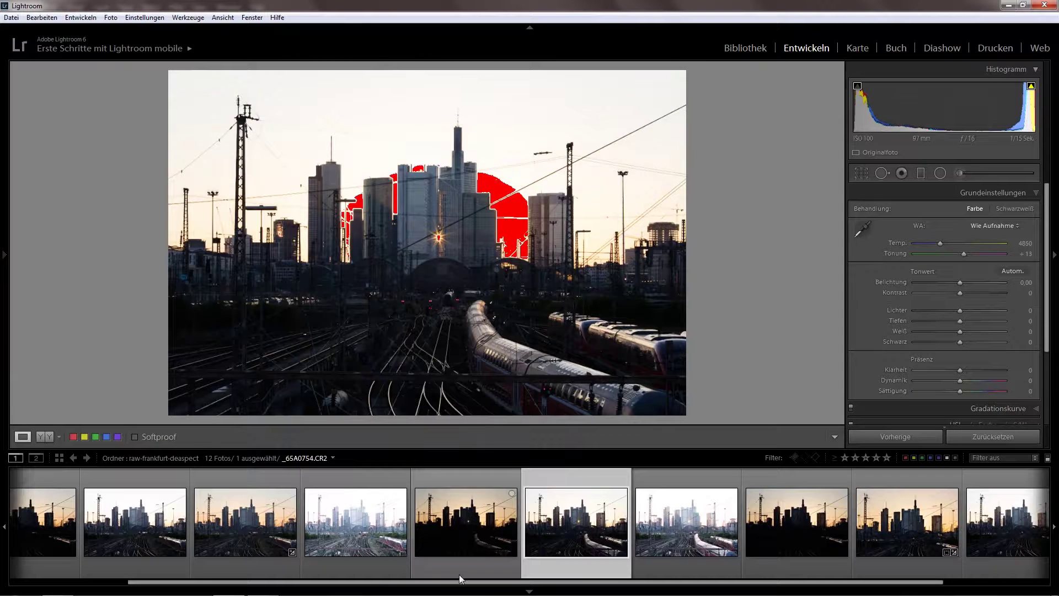
scroll(461, 579, up, 5)
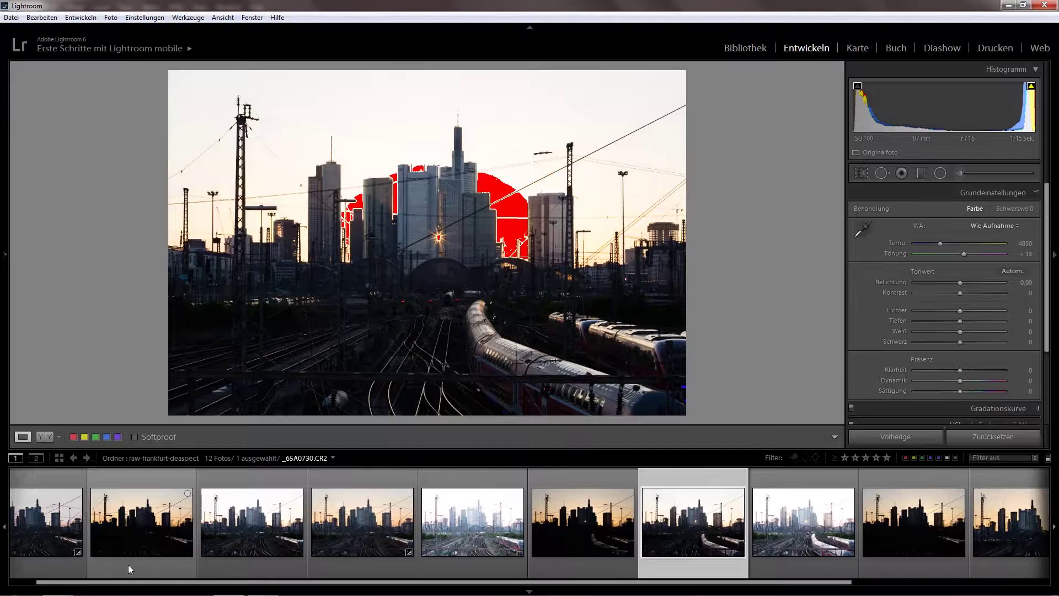
click(234, 561)
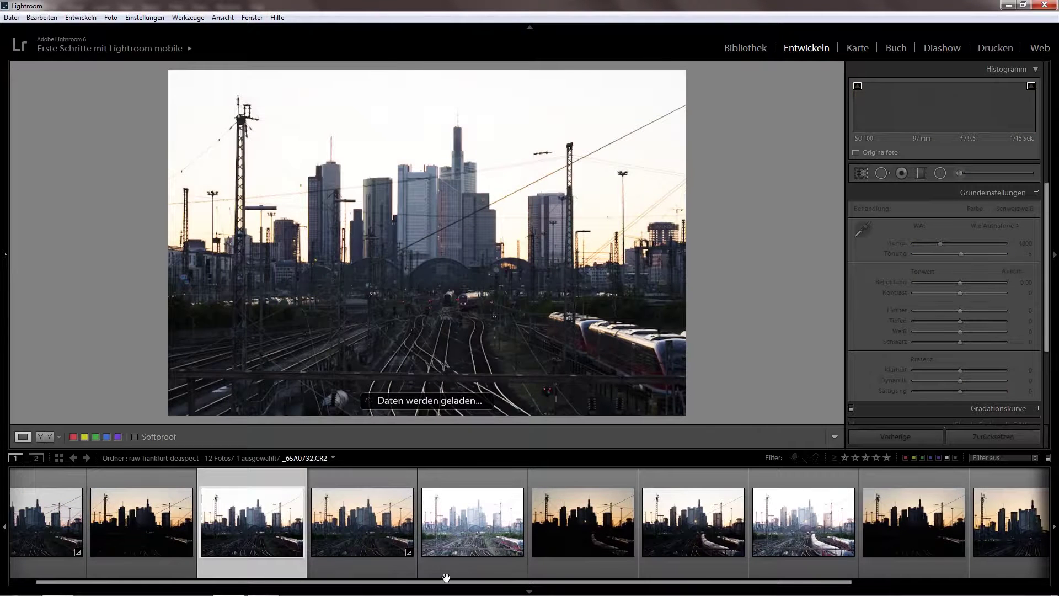
scroll(286, 563, up, 2)
click(44, 557)
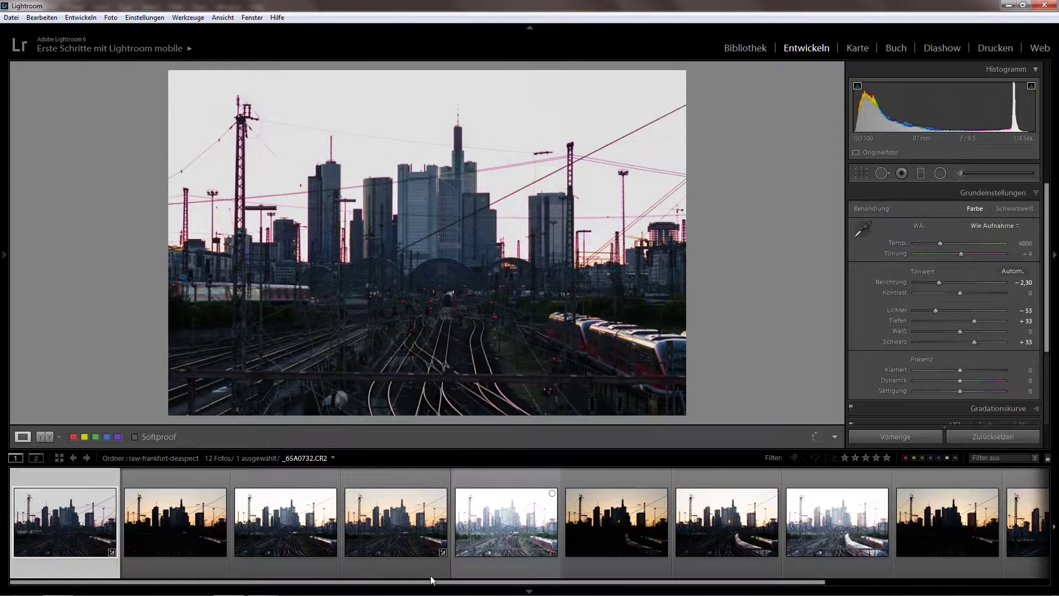
Step forward through the dark and bright exposures, ending on _65A0756.CR2.
scroll(386, 565, down, 2)
click(383, 562)
click(480, 566)
click(562, 560)
click(665, 558)
scroll(679, 584, down, 1)
drag(711, 584, 743, 585)
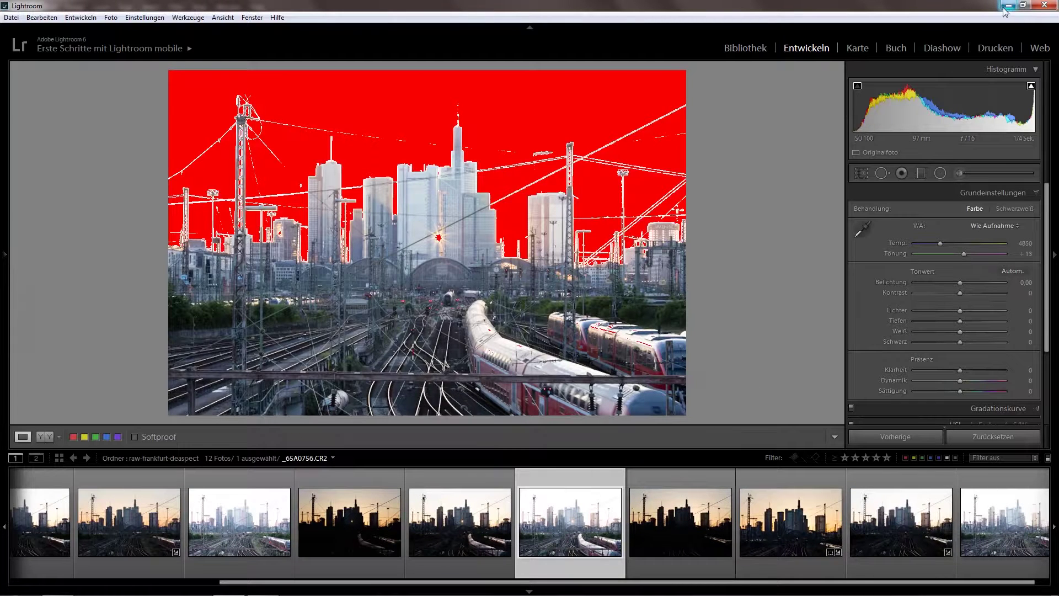
Switch to Frankfurt-Trains.psd in Photoshop and hide then reshow Group 1 to compare.
key(alt+Tab)
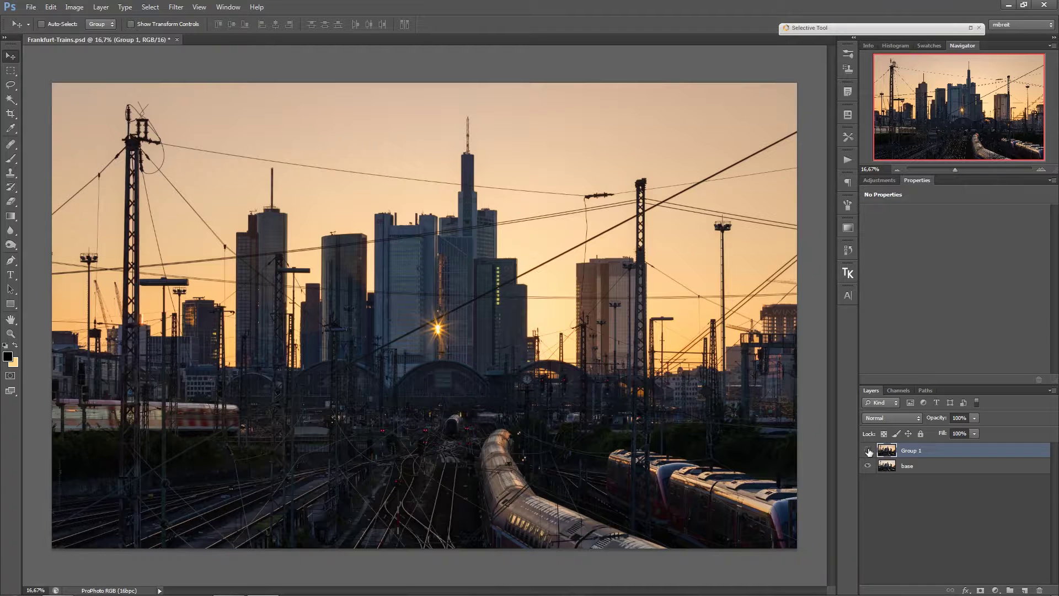
click(868, 450)
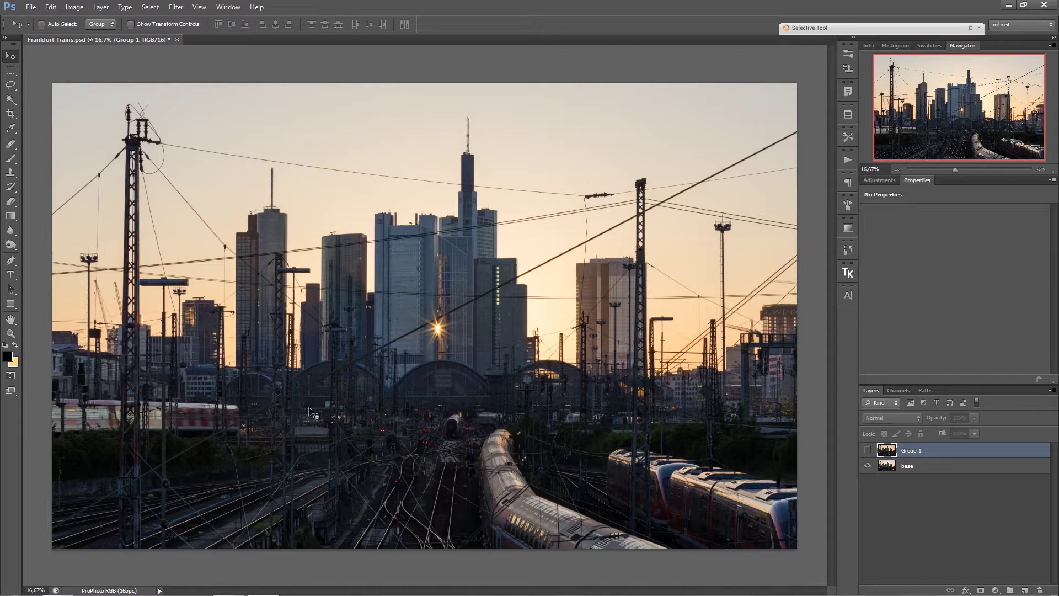
click(866, 450)
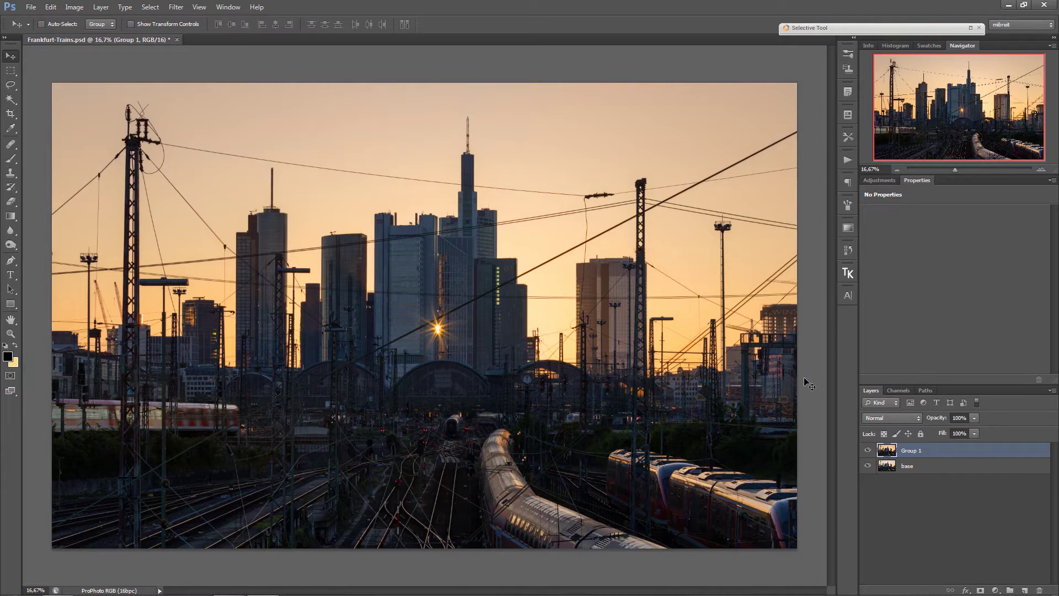